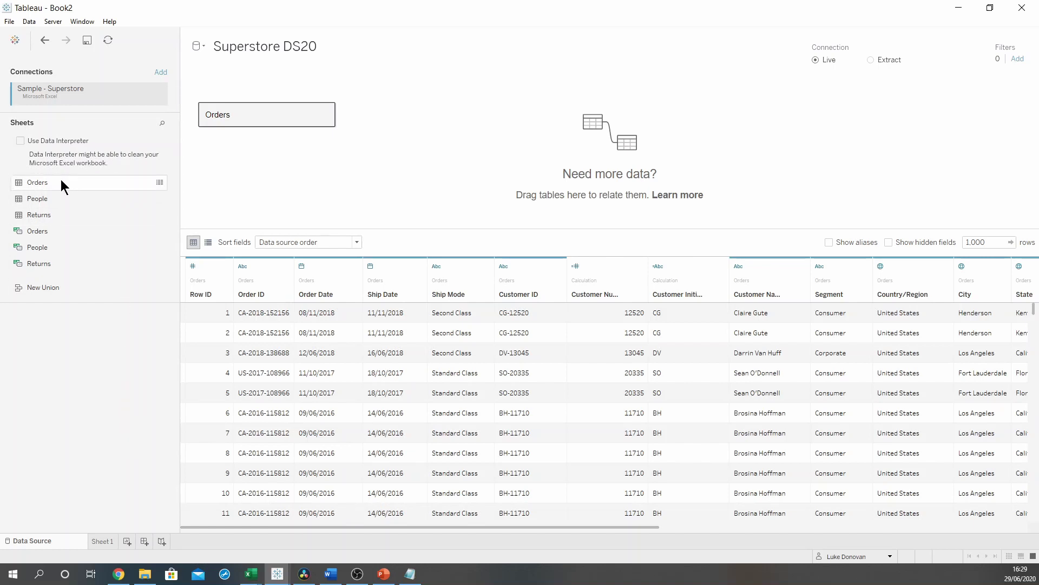
Step: Union a second Orders sheet into the Orders table and scroll to confirm the Orders1 rows
left_click_drag(61, 180, 243, 112)
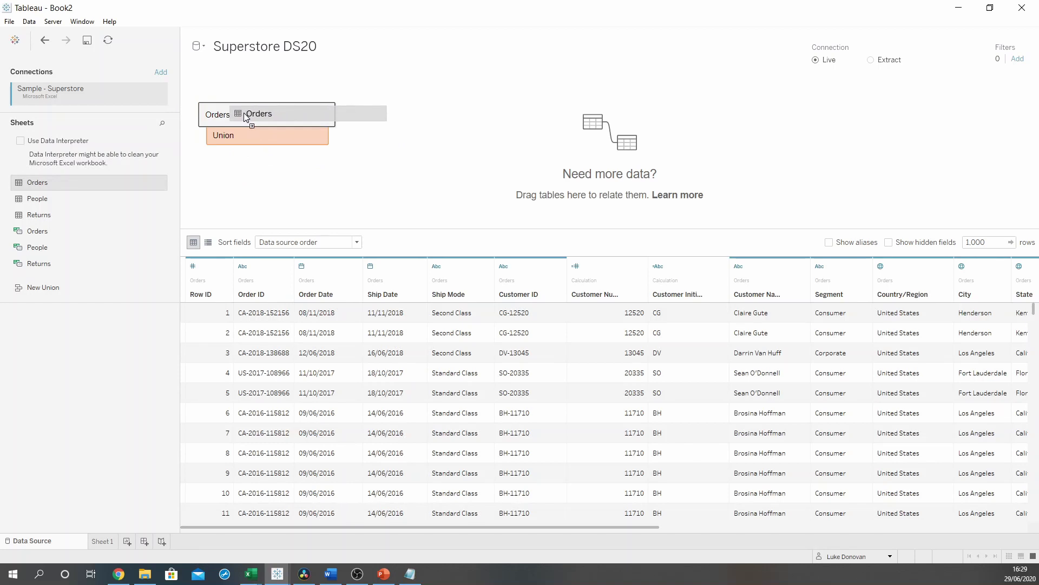
left_click_drag(243, 113, 242, 132)
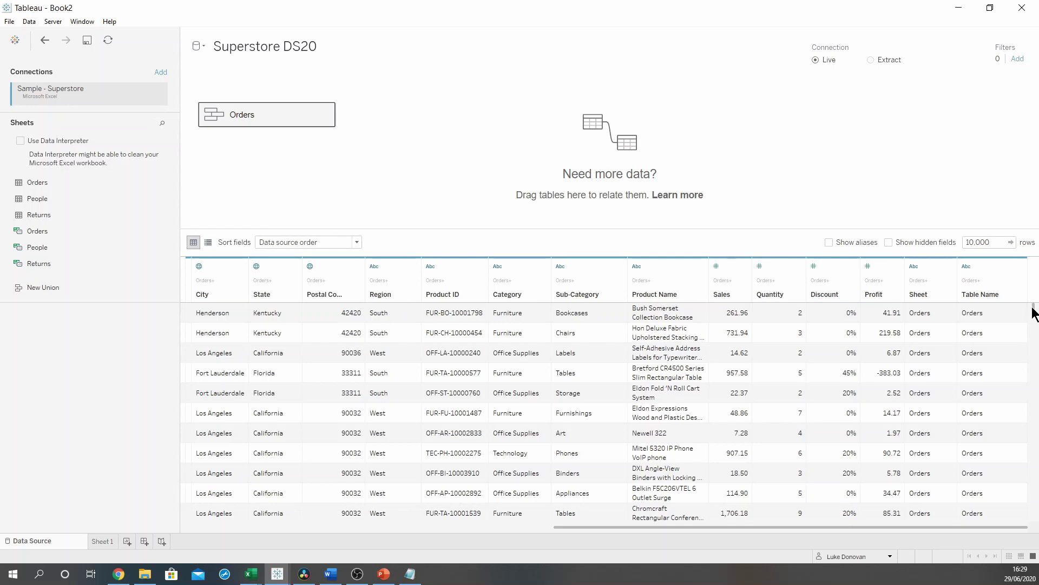
left_click_drag(1035, 313, 1033, 536)
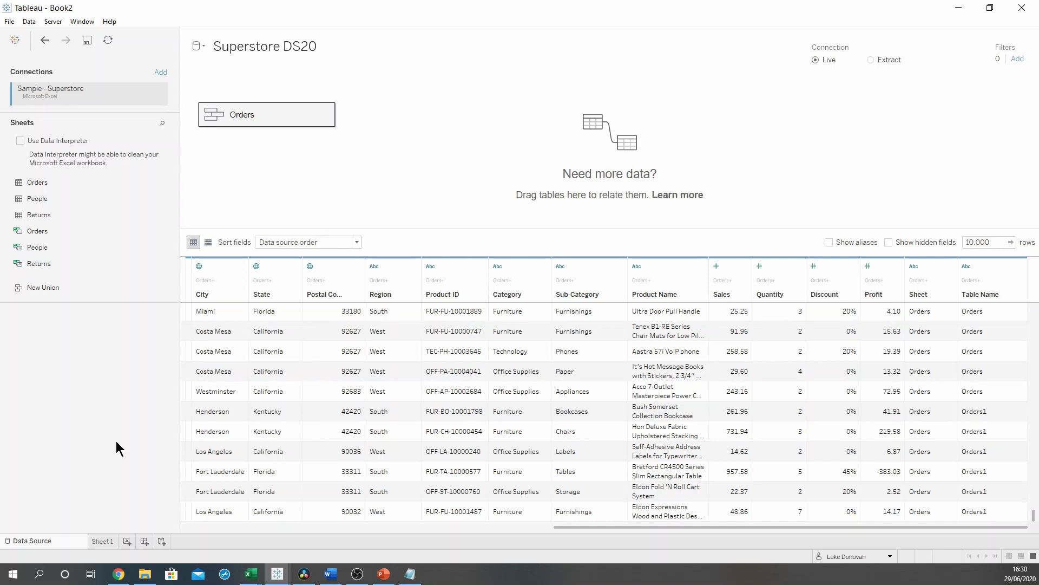
Step: On Sheet 1, create a Start/End calculated field defined as IIF([Table Name] = 'Orders', 1, 0)
left_click(105, 541)
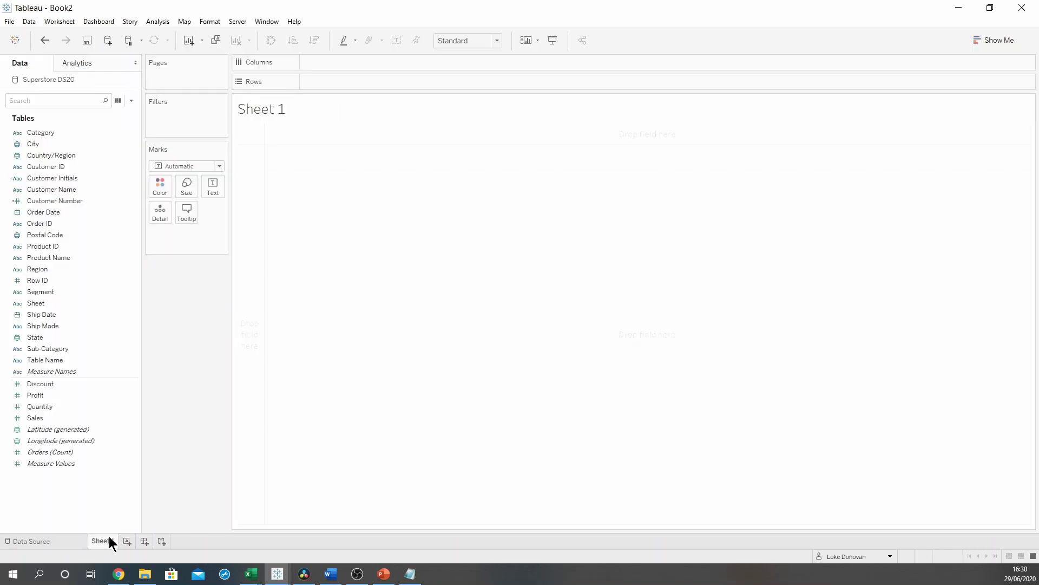
left_click(131, 101)
left_click(103, 108)
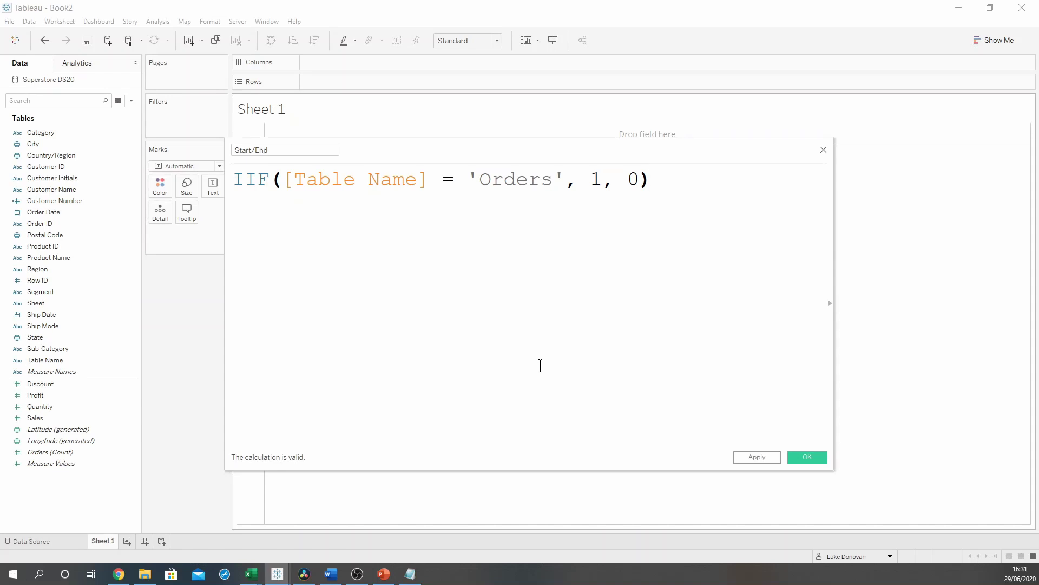
left_click(797, 456)
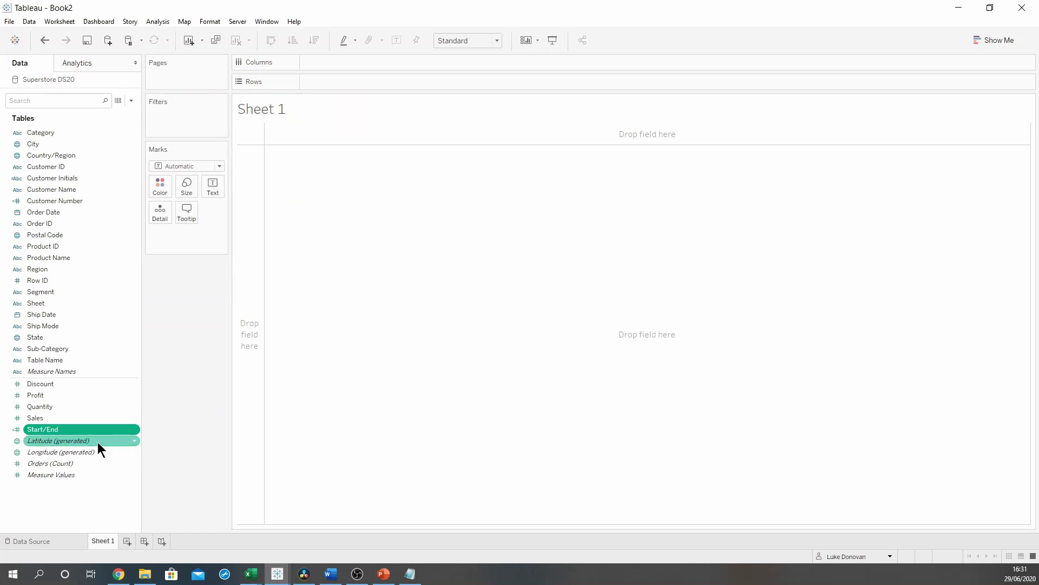
Step: Convert Start/End to a dimension, set the mark type to Line, and put Start/End on Path
left_click_drag(88, 428, 88, 334)
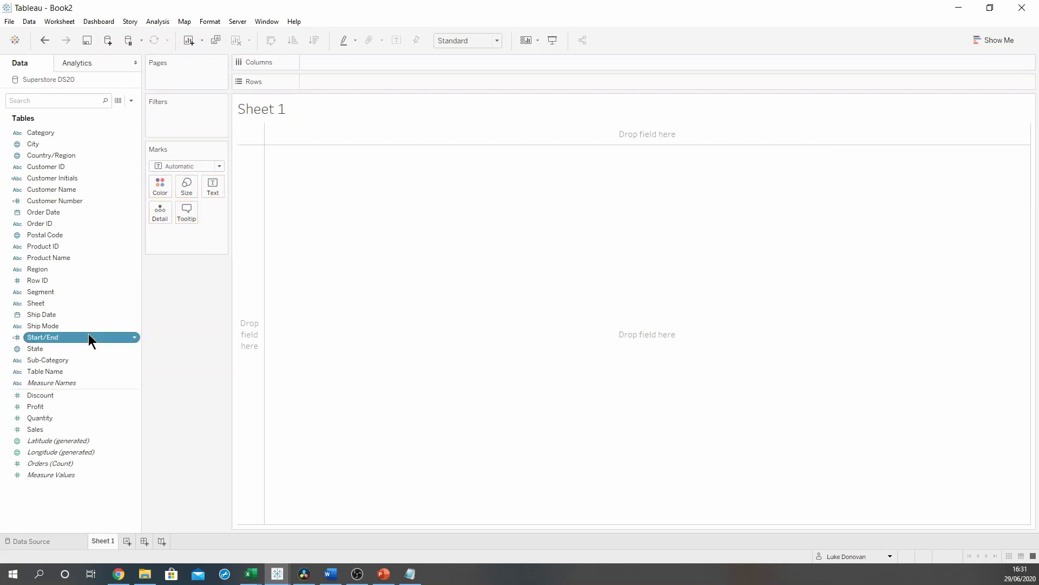
left_click(213, 168)
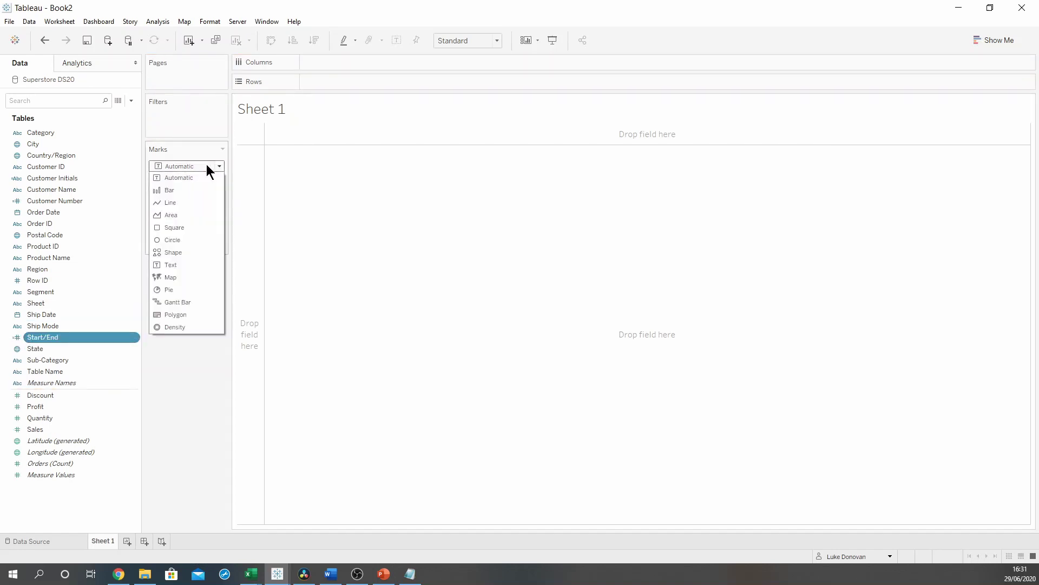
left_click(188, 203)
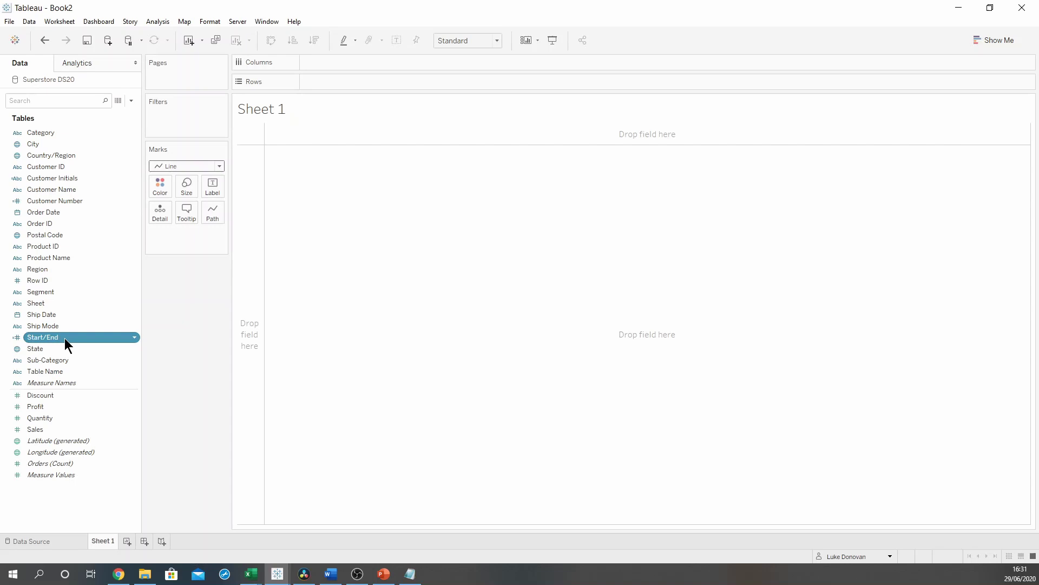
left_click_drag(65, 338, 212, 216)
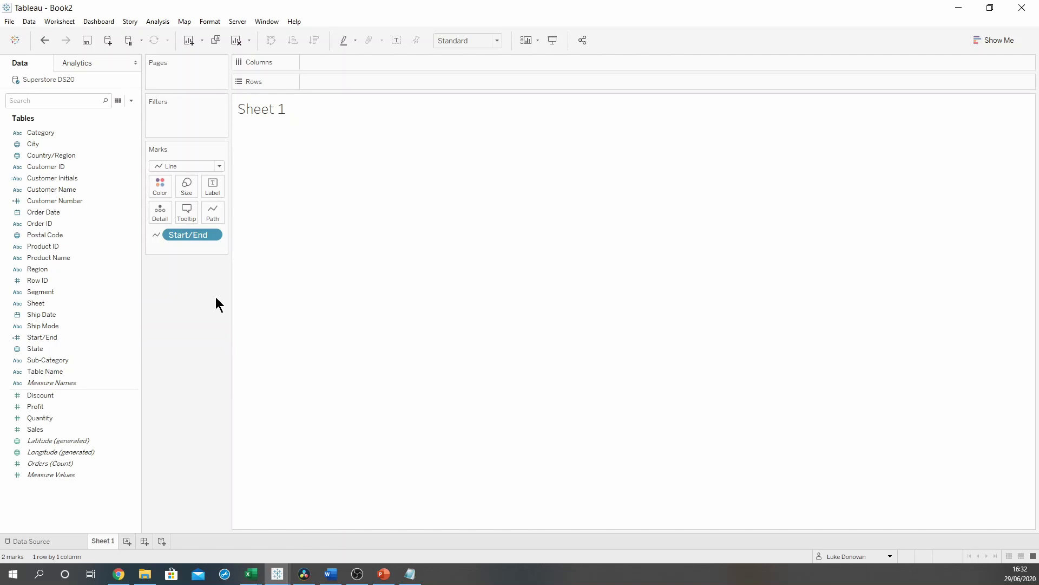
Step: Create an Inner Point parameter with current value 0.5
left_click(131, 101)
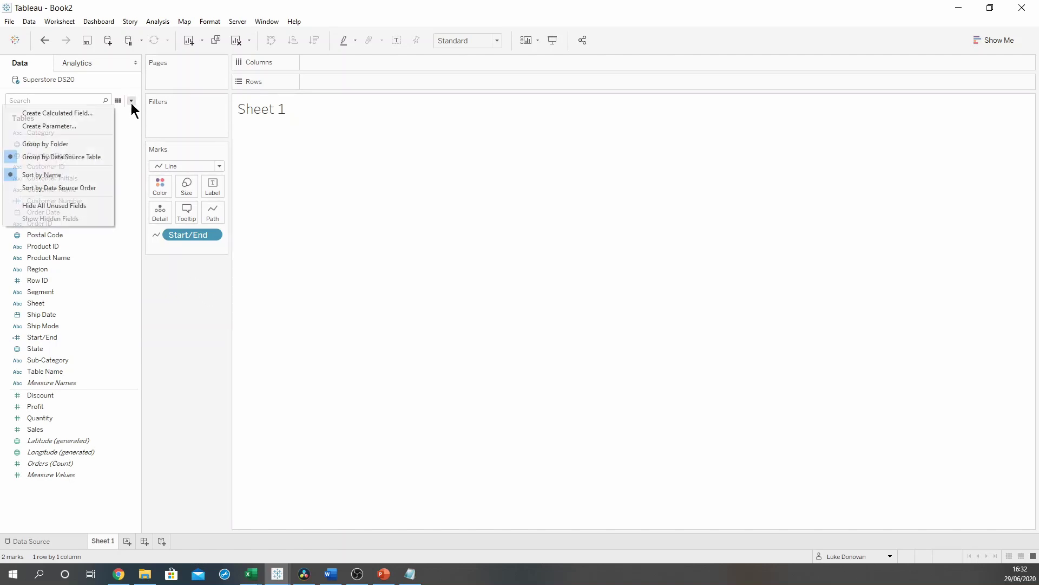
left_click(87, 126)
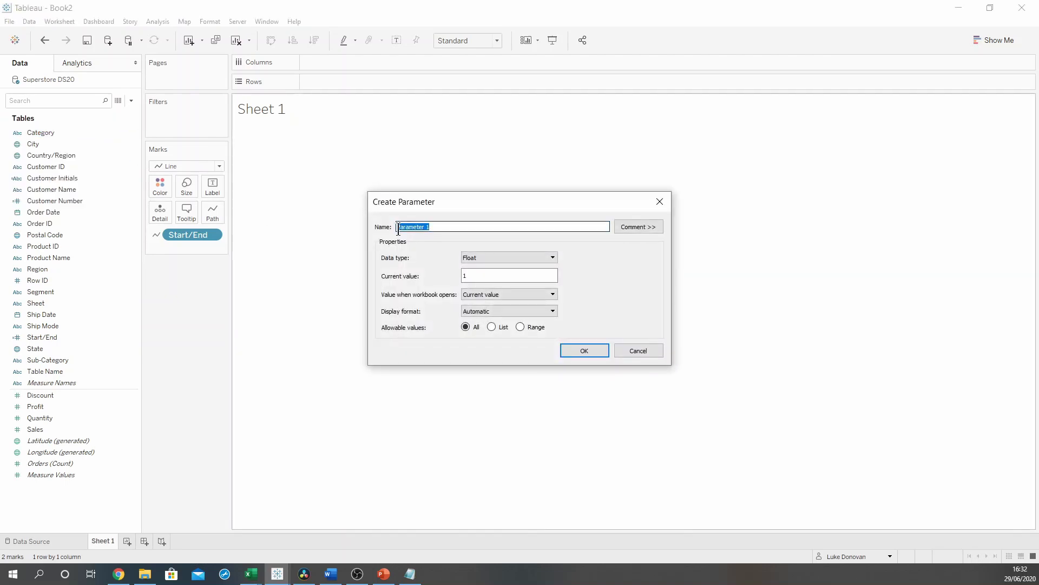
type("Inner Point")
left_click(471, 274)
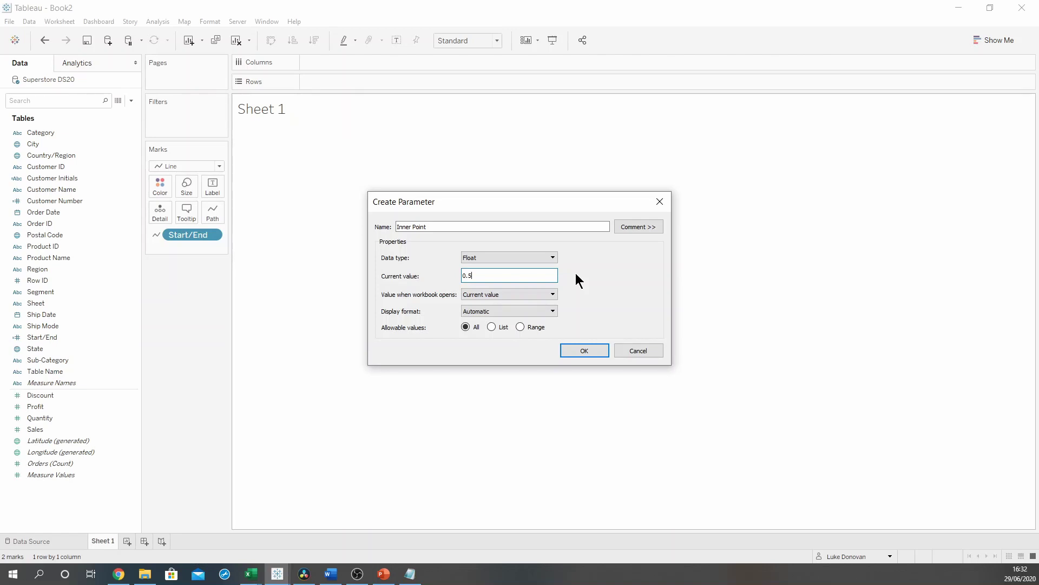
left_click(585, 351)
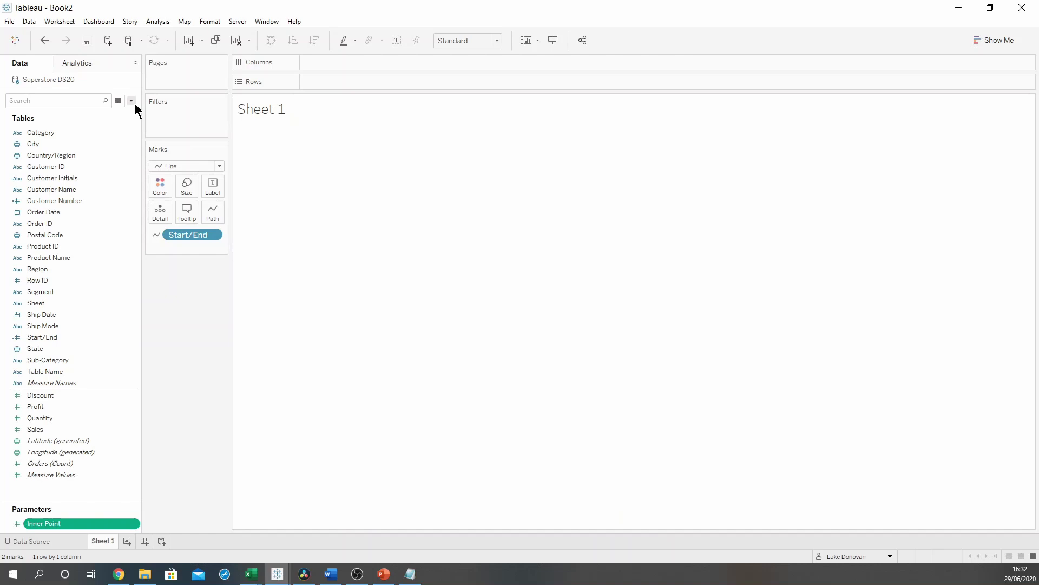
Step: Create an Outer Point float parameter with current value 1
left_click(131, 101)
left_click(81, 126)
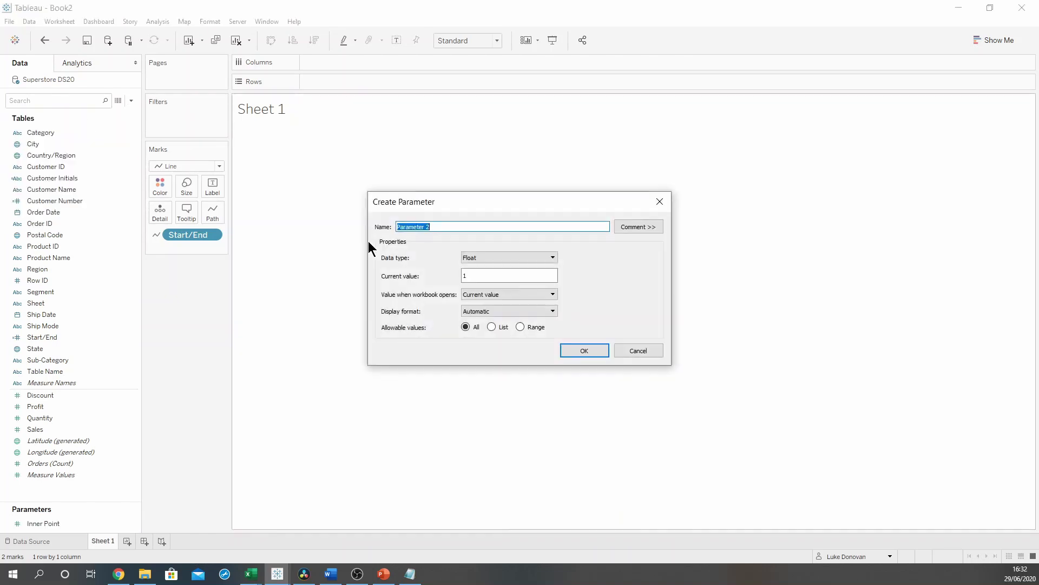
type("Outer Point")
left_click(579, 350)
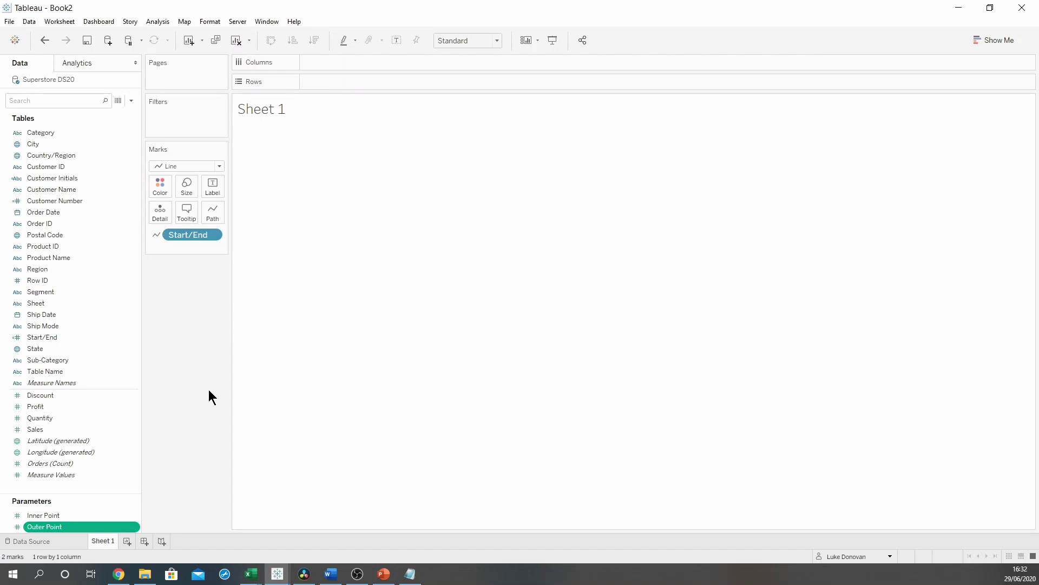
Step: Create a calculated field named Lines field with the formula [Sales]
left_click(131, 101)
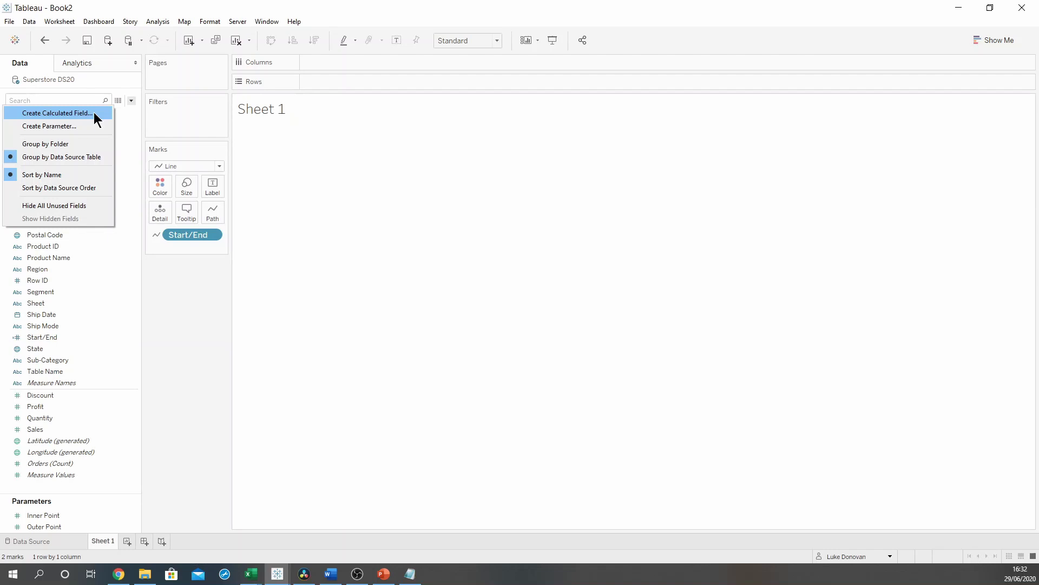
left_click(95, 113)
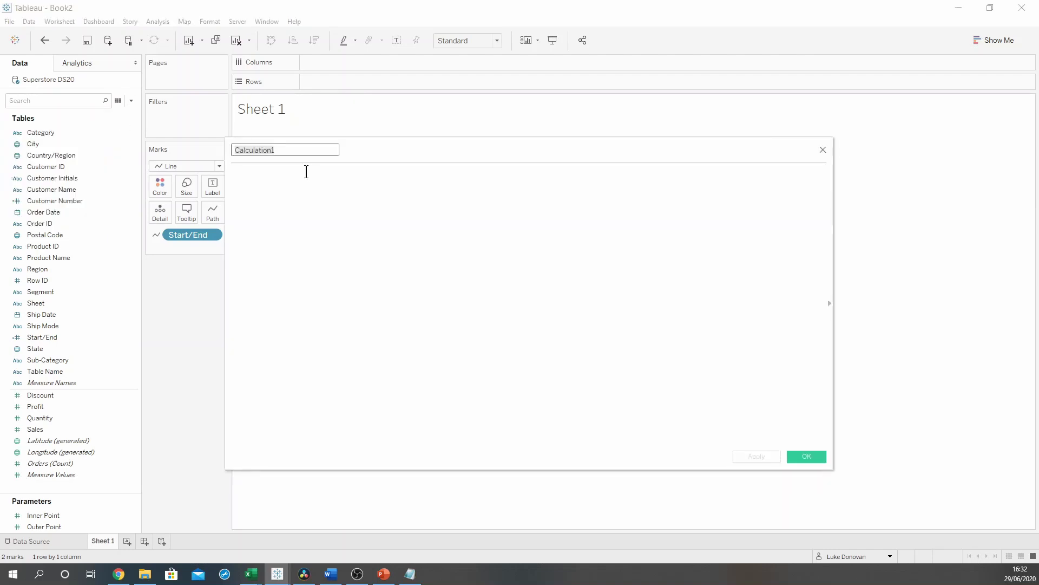
type("Lines field")
left_click(306, 172)
type("Sa")
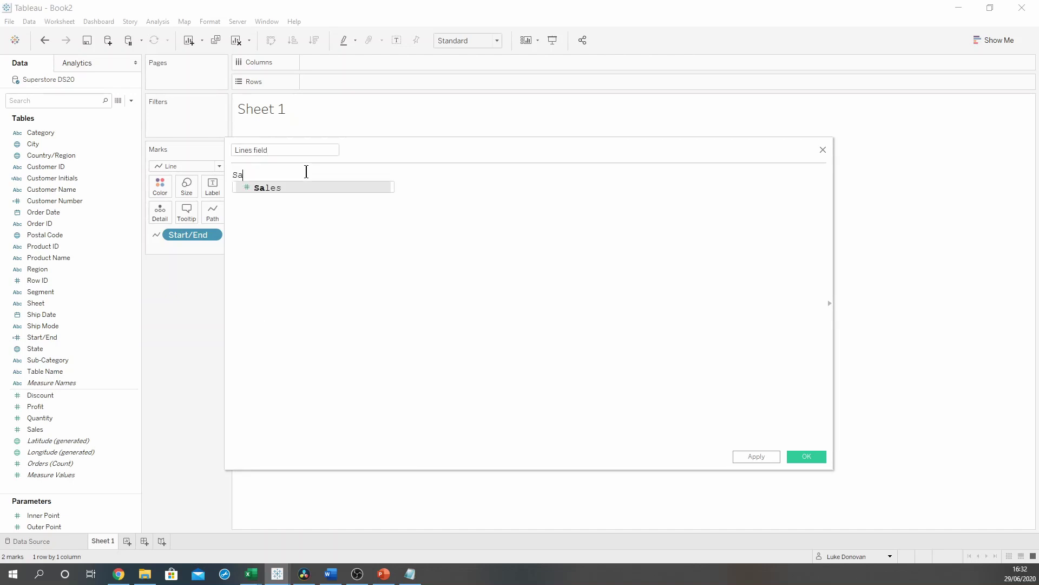
left_click(288, 188)
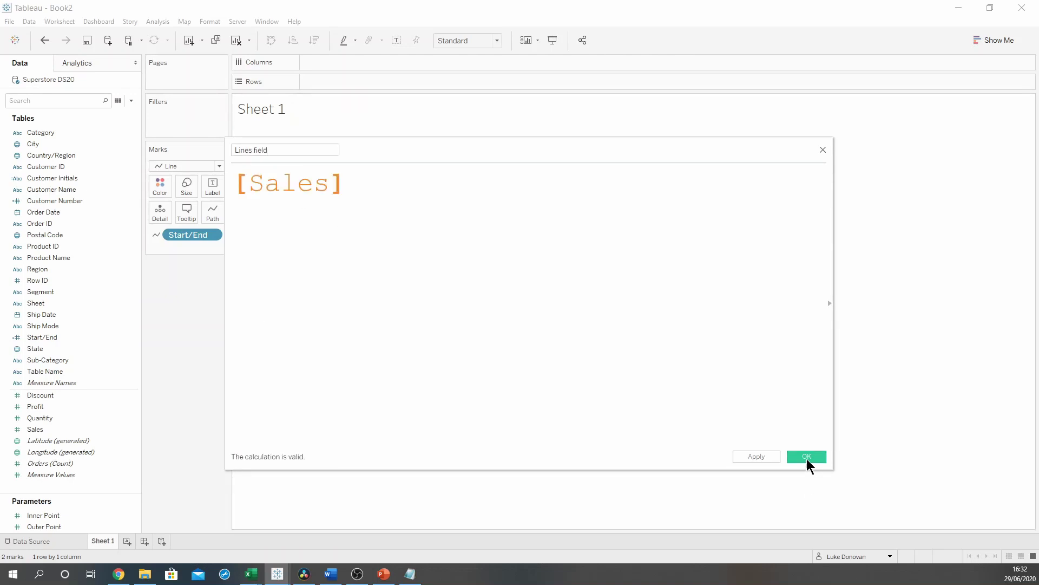
left_click(808, 459)
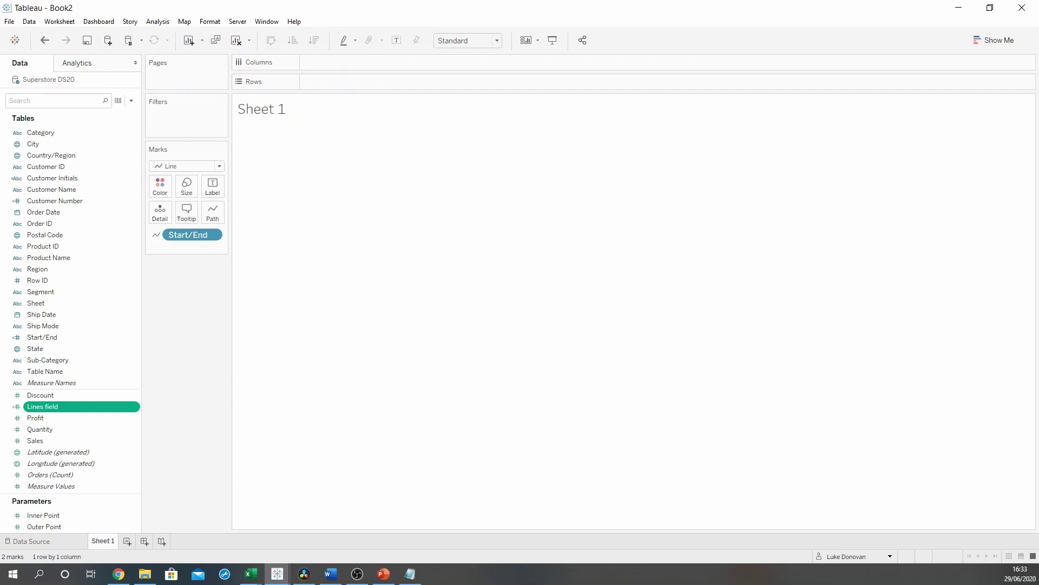
Step: Create Angle of line as (INDEX()-1)*(1/WINDOW_COUNT(COUNT([Lines field])))*2*PI()
left_click(131, 100)
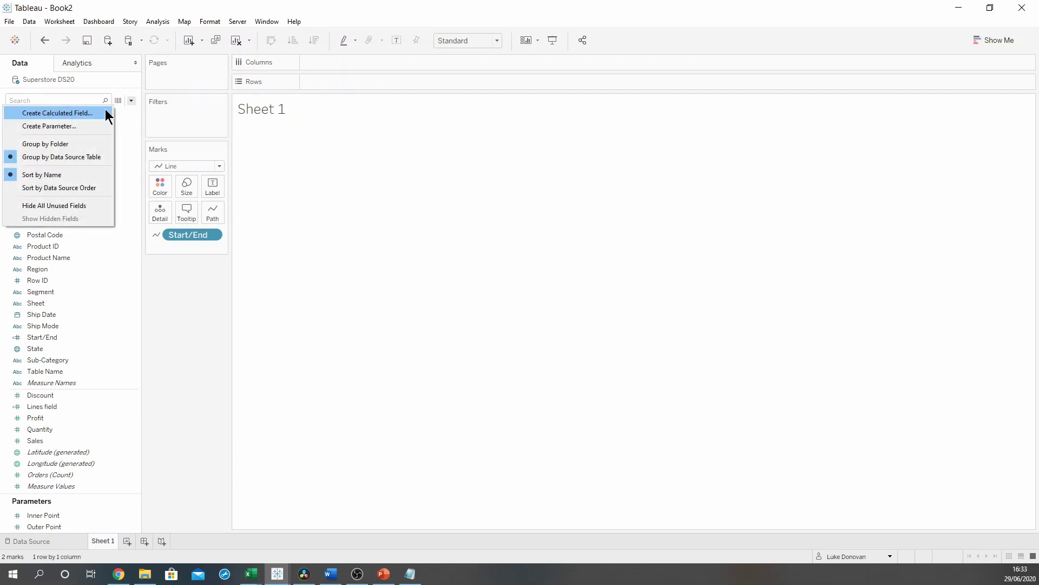
left_click(105, 111)
type("Ang")
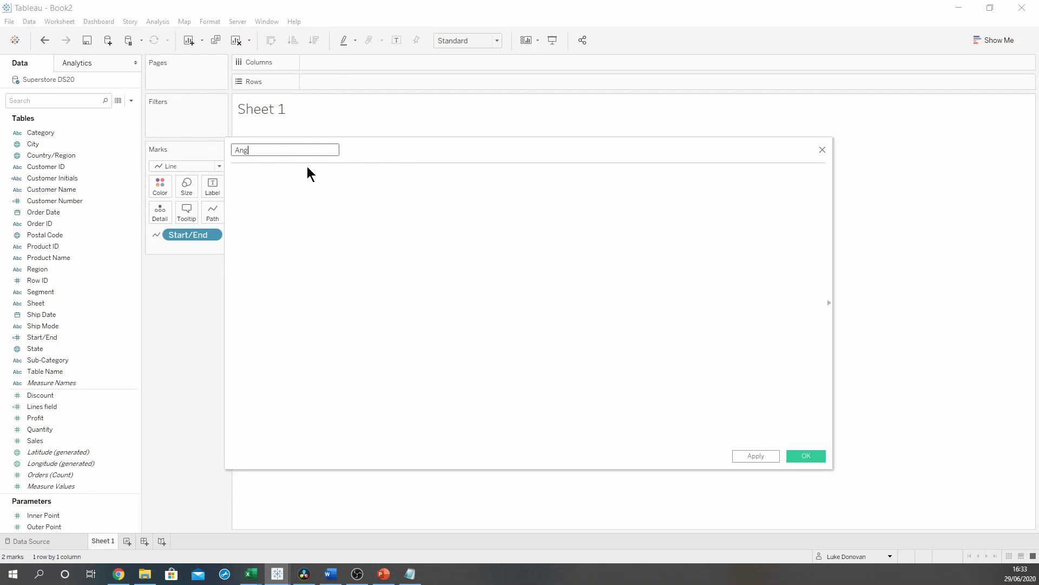
type("le of line")
left_click(571, 290)
type("(INDEX()-1) * (1/WINDOW_COUNT(COUNT([Lines field]))) *2* PI()")
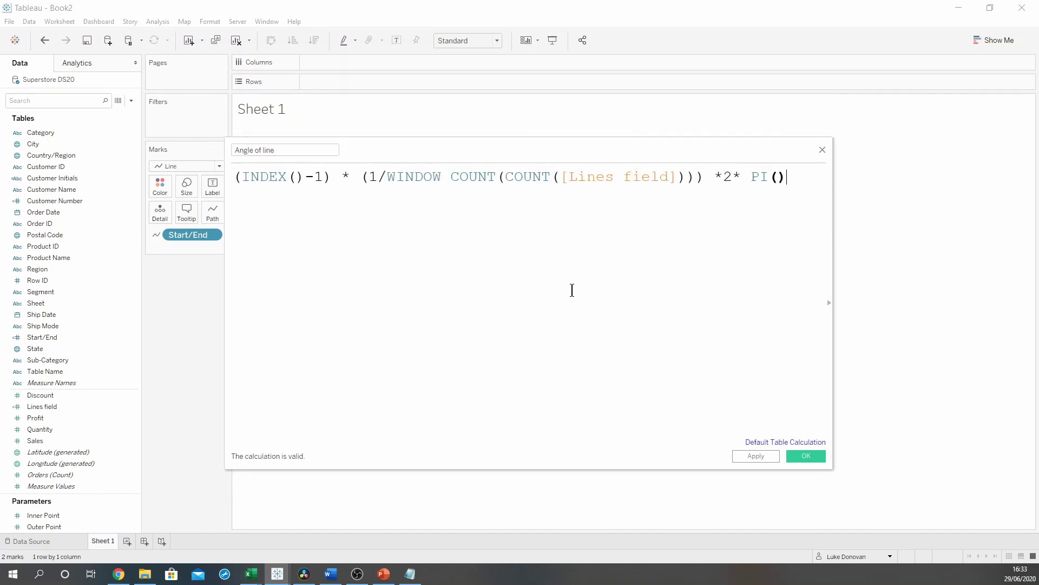
left_click(804, 456)
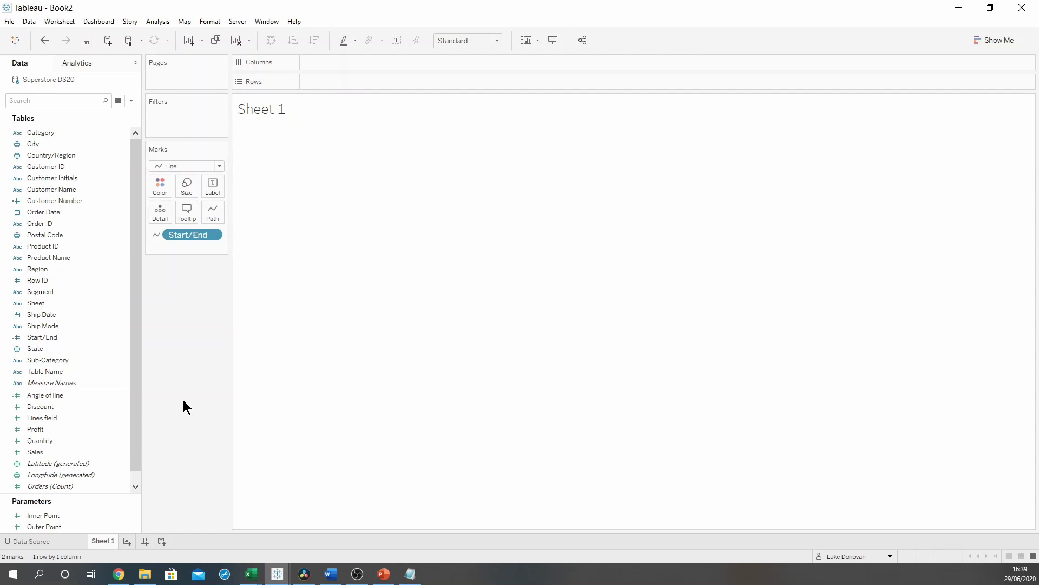
Step: Create Length of line: [Inner Point] plus the IIF scaling Lines field up to Outer Point
left_click(130, 101)
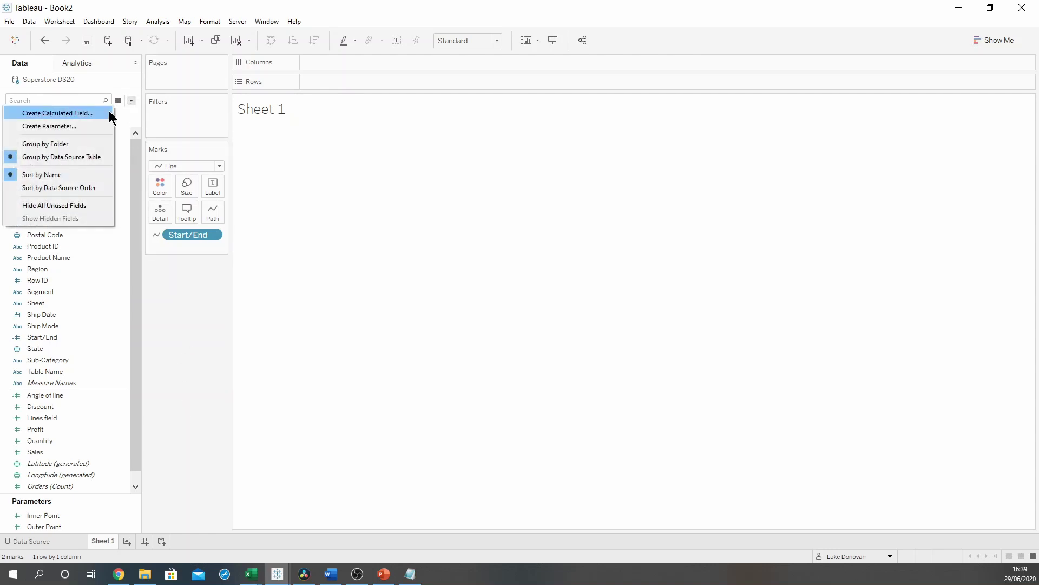
left_click(109, 111)
type("Ln")
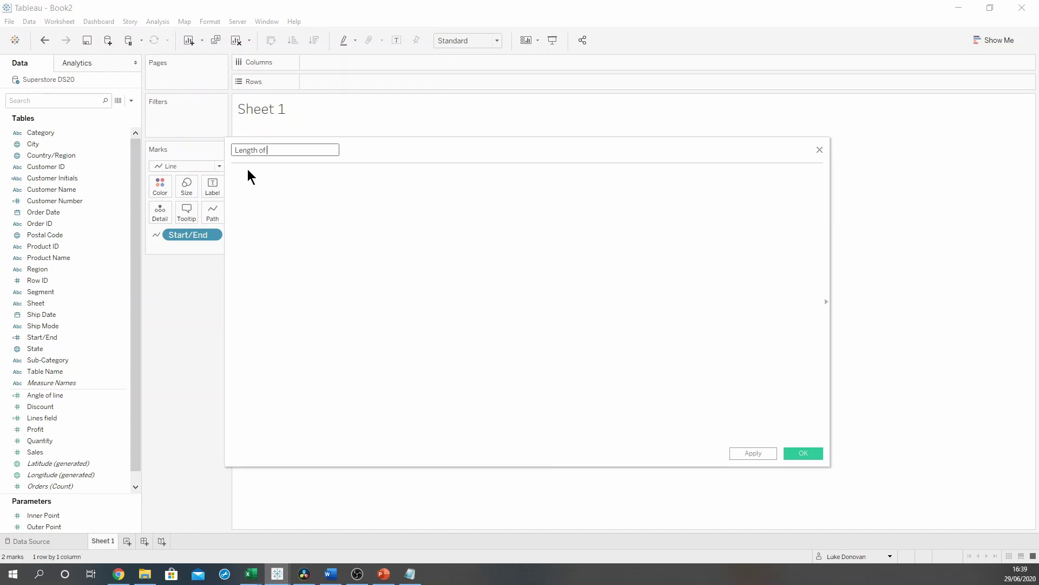
left_click(248, 169)
type("[Inner Point] + IIF(ATTR([Start/End])=0,0, SUM([Lines field])/WINDOW_MAX(SUM([Lines field])) * ([Outer Point]-[Inner Point]))")
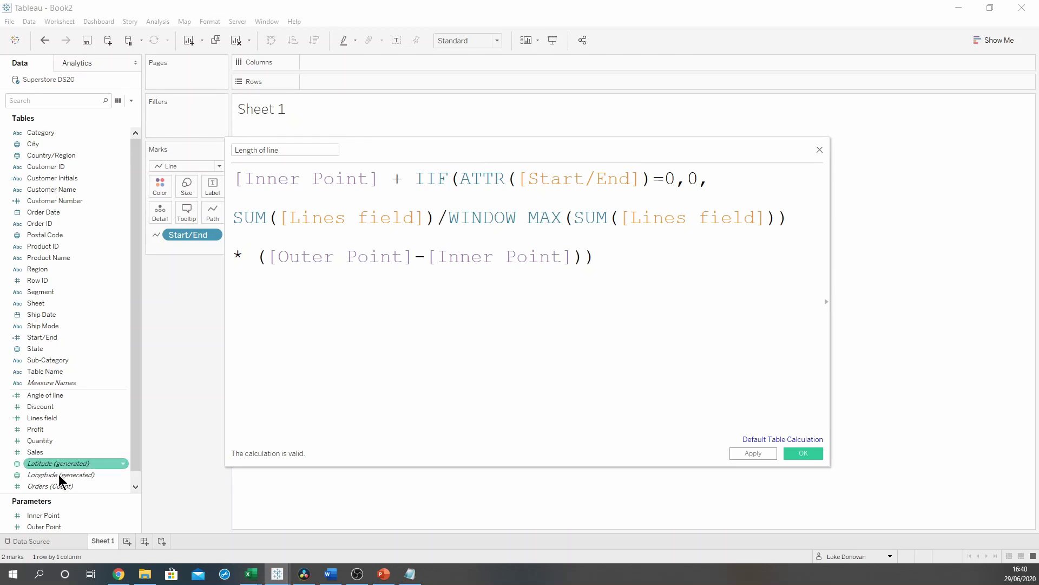
left_click_drag(654, 180, 675, 179)
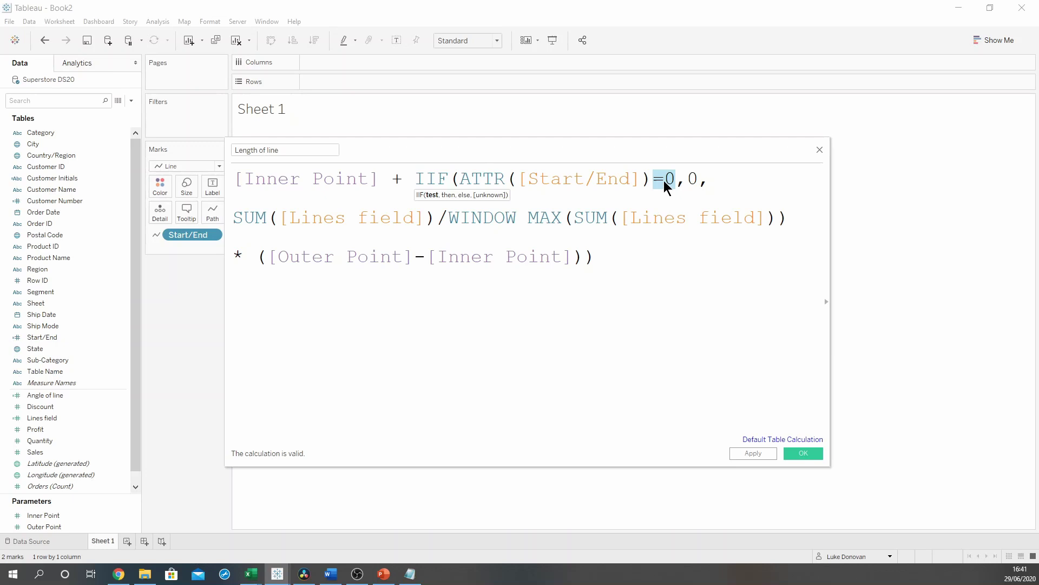
double_click(693, 180)
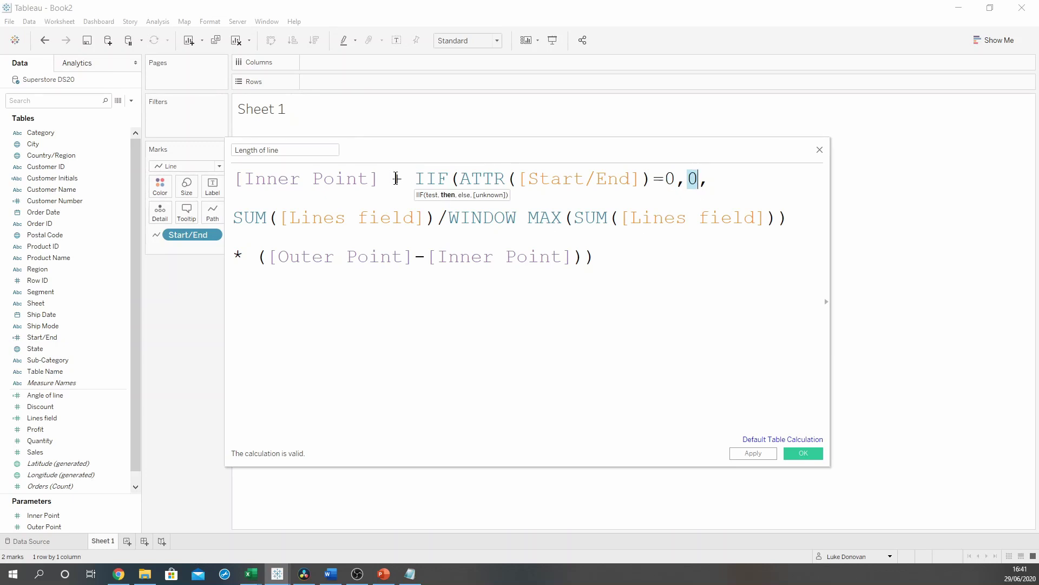
left_click_drag(403, 179, 232, 178)
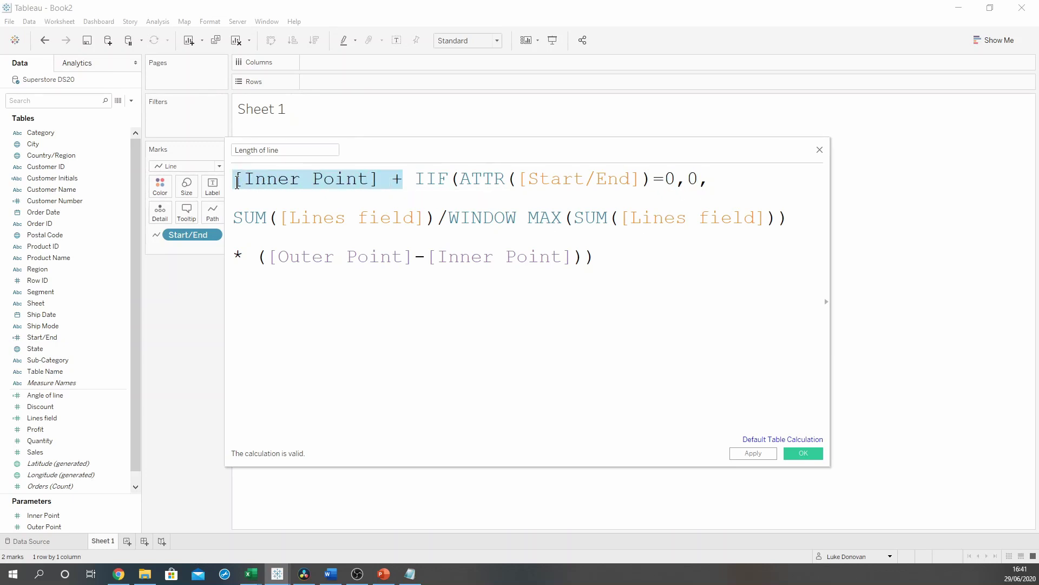
left_click(623, 271)
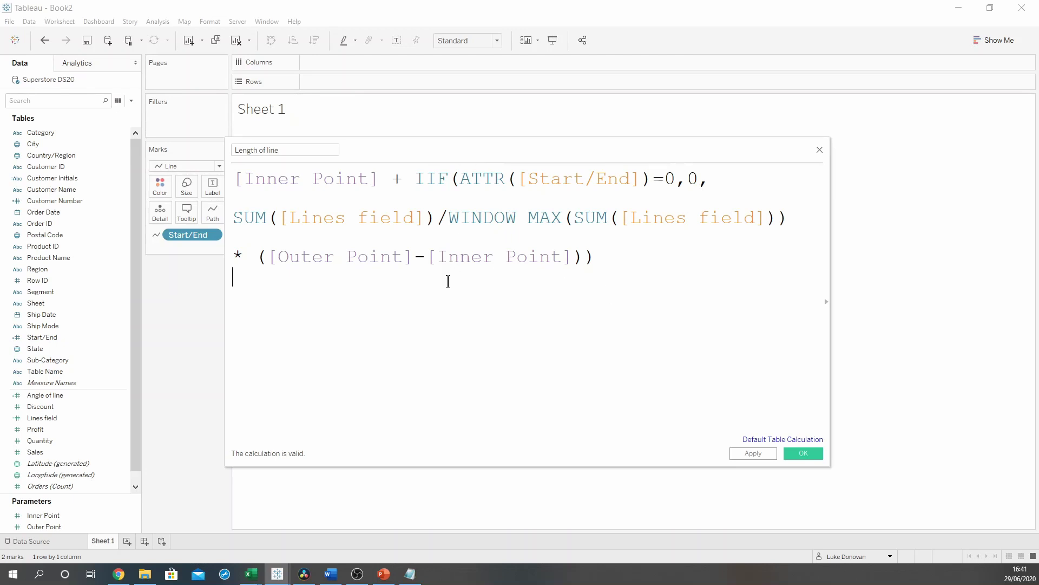
left_click(811, 455)
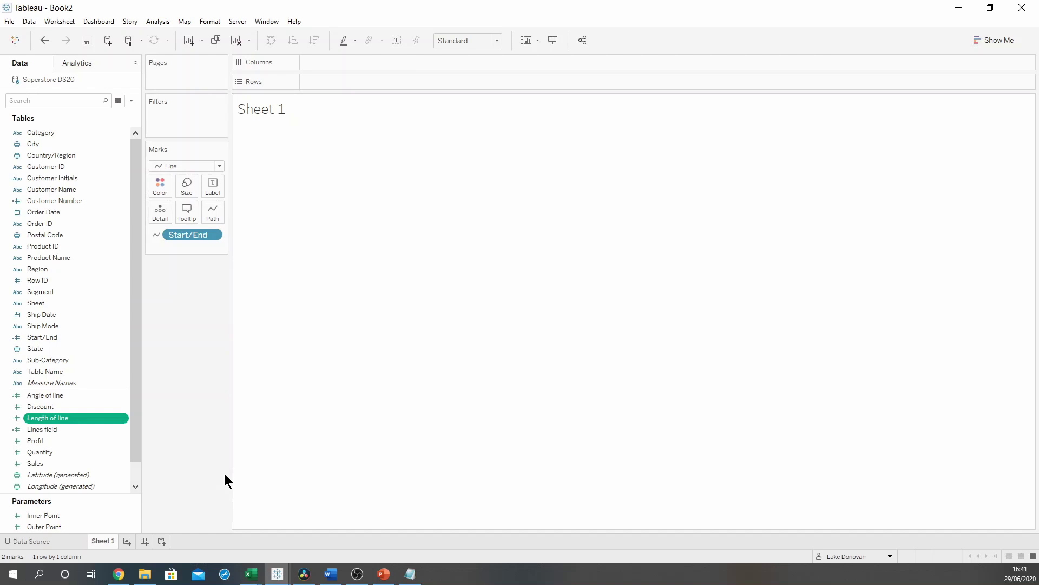
Step: Create Line X as [Length of line]*COS([Angle of line])
left_click(131, 101)
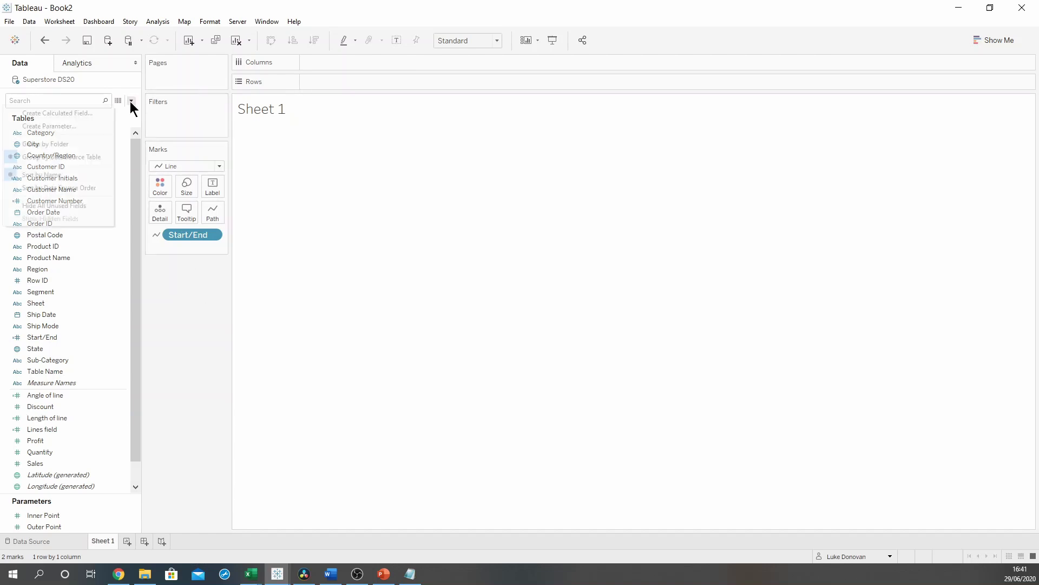
left_click(109, 115)
type("Lin")
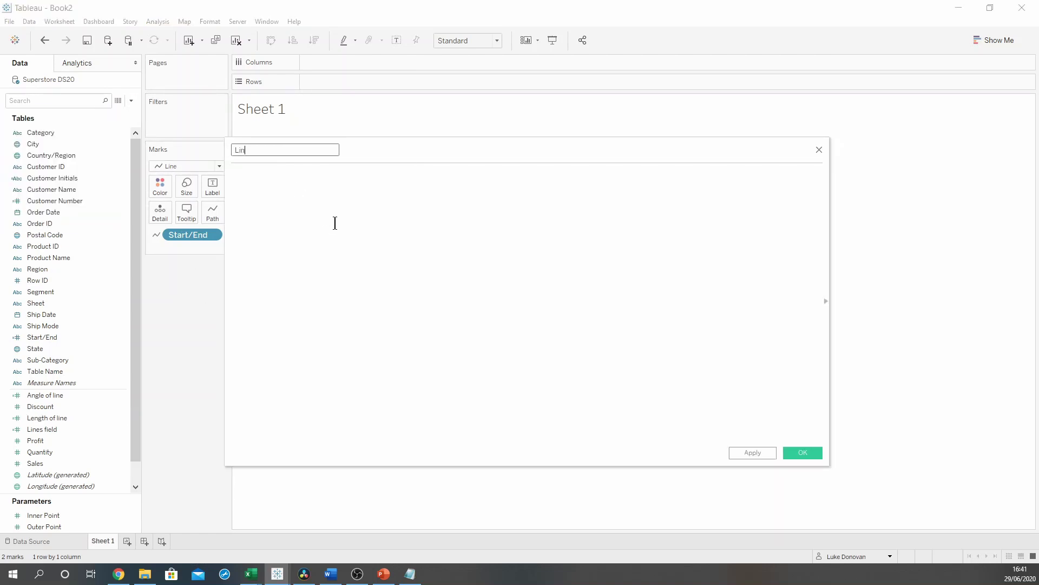
type("e X")
left_click(334, 223)
type("[Length of line] * COS([Angle of line])")
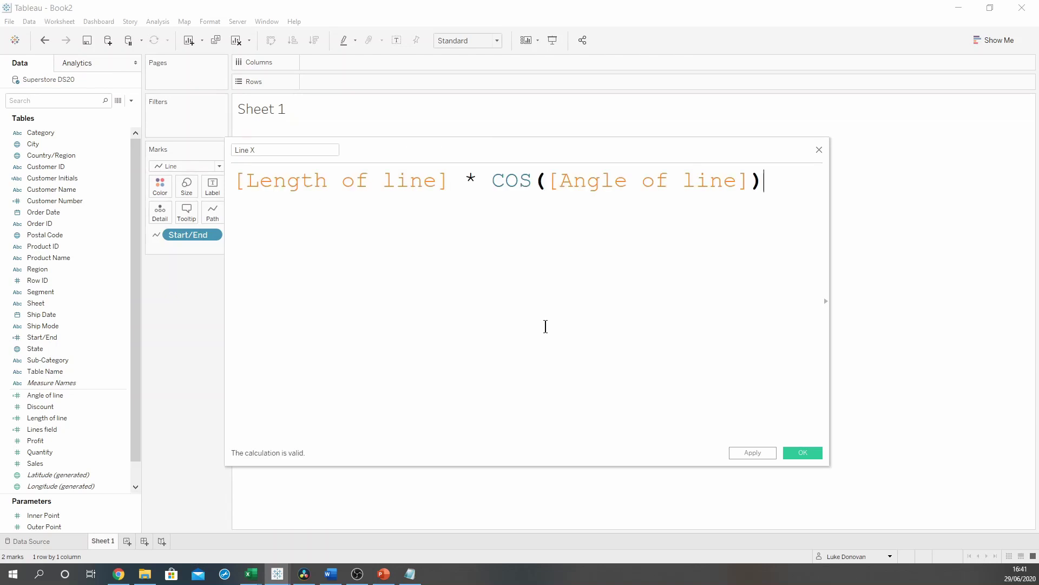
left_click(792, 451)
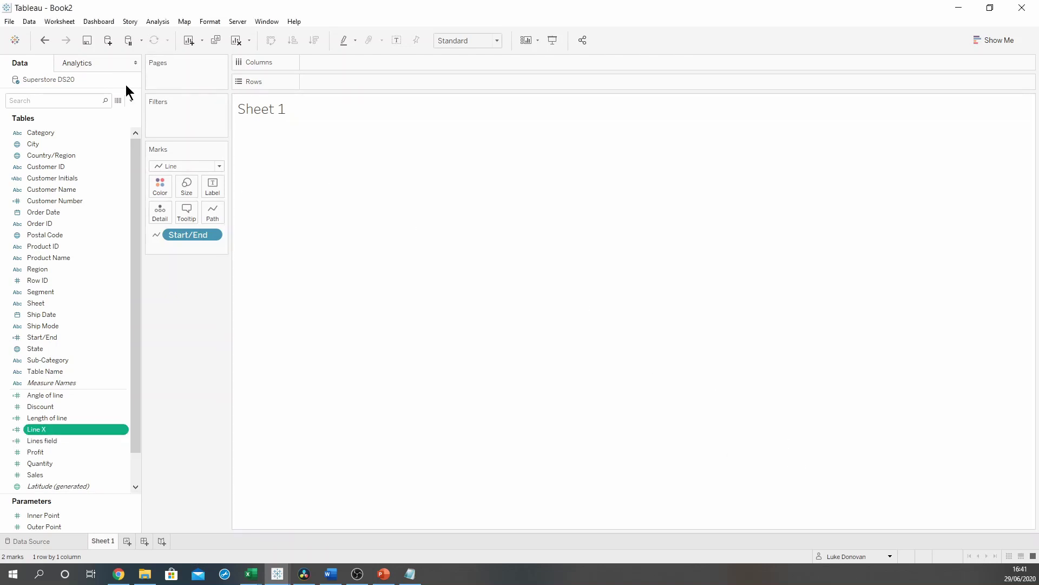
Step: Create Line Y as [Length of line]*SIN([Angle of line])
left_click(131, 101)
left_click(101, 111)
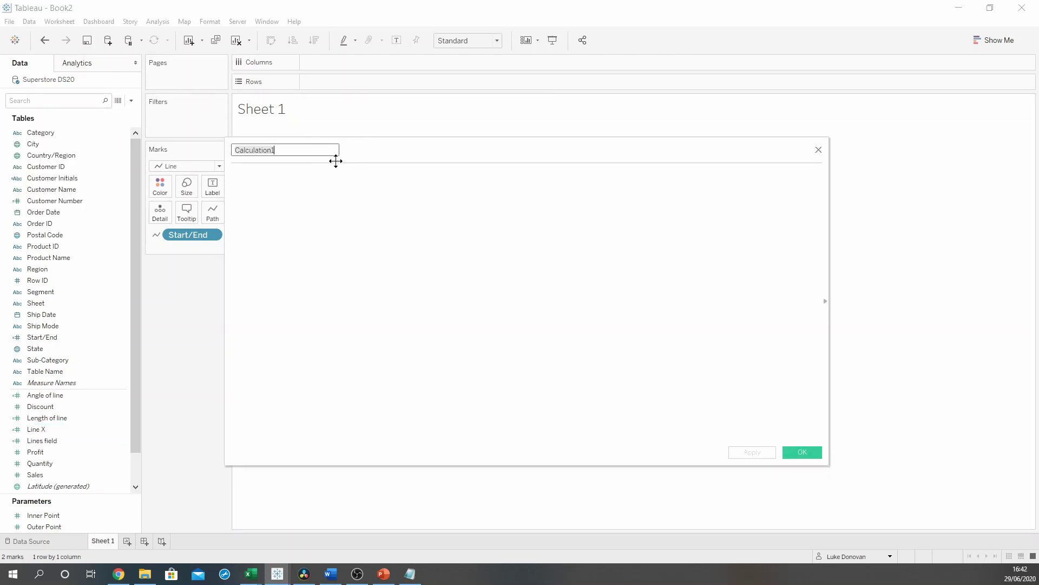
type("Line Y")
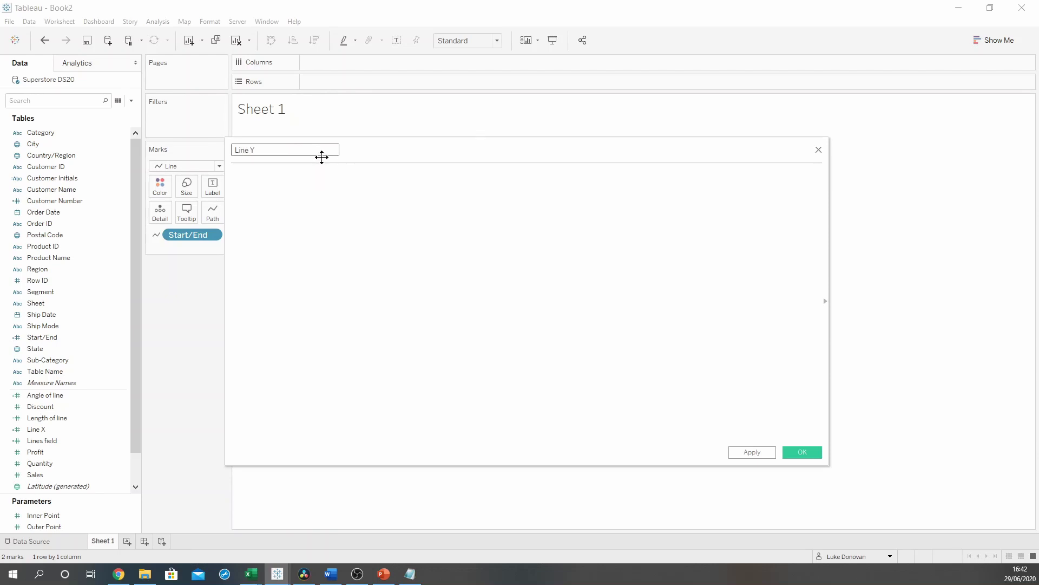
left_click(318, 184)
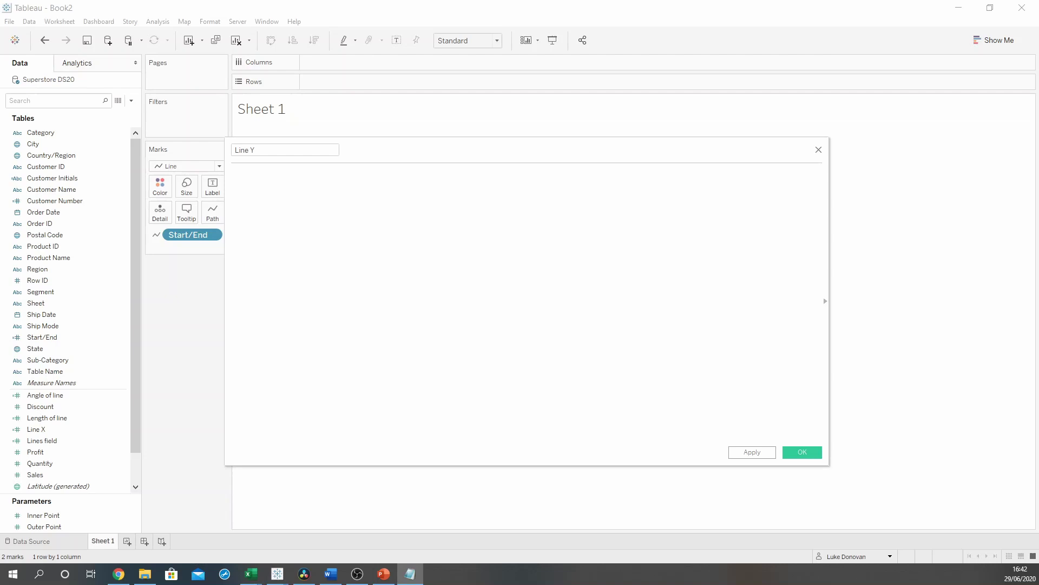
left_click(427, 262)
type("[Length of line] * SIN([Angle of line])")
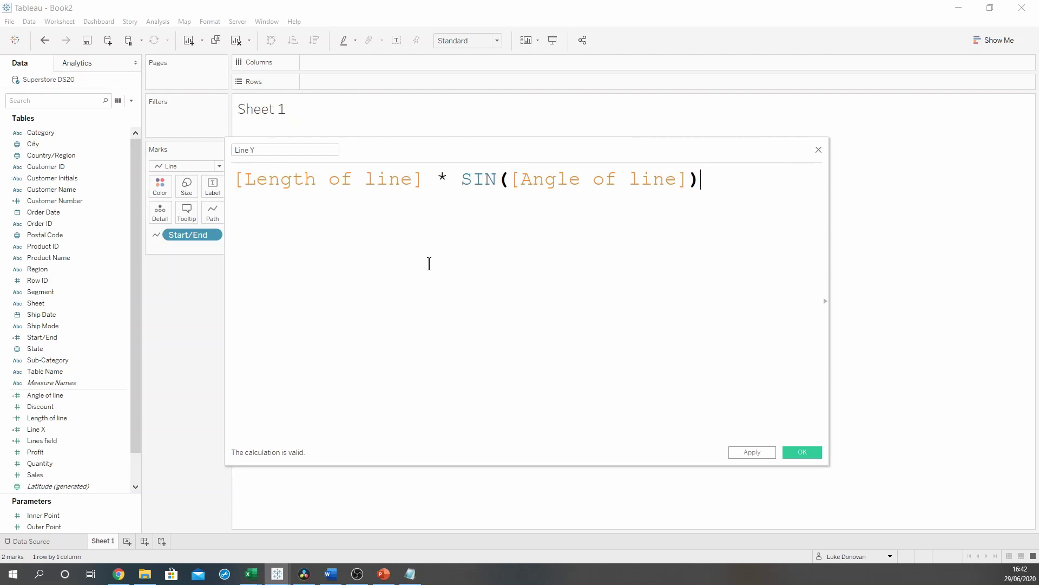
left_click(804, 454)
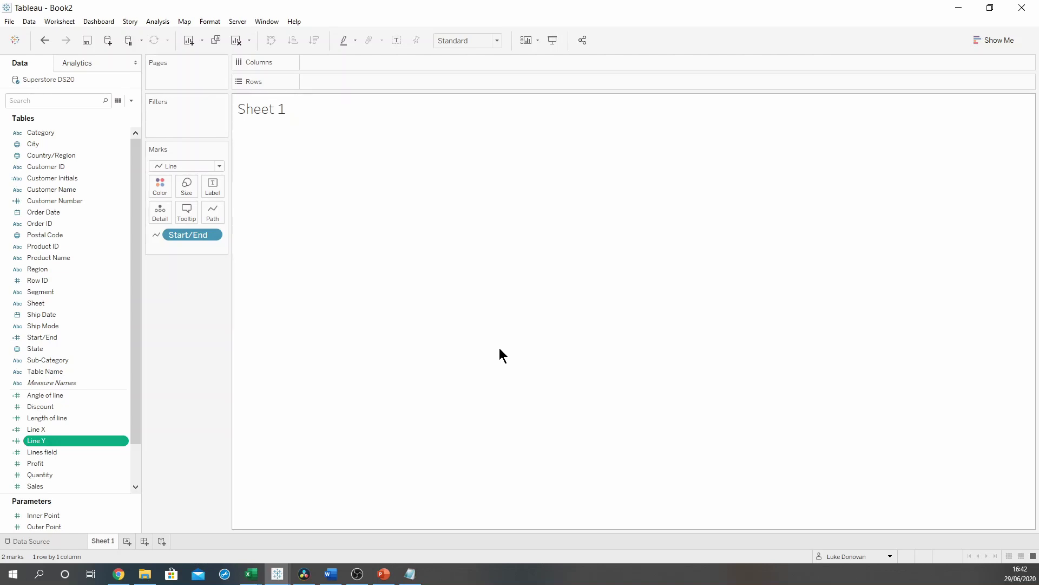
Step: Put Line X on Columns and Line Y on Rows, drawing one line from 0.5 to 1.0
left_click(50, 430, "ctrl")
left_click_drag(50, 430, 346, 67)
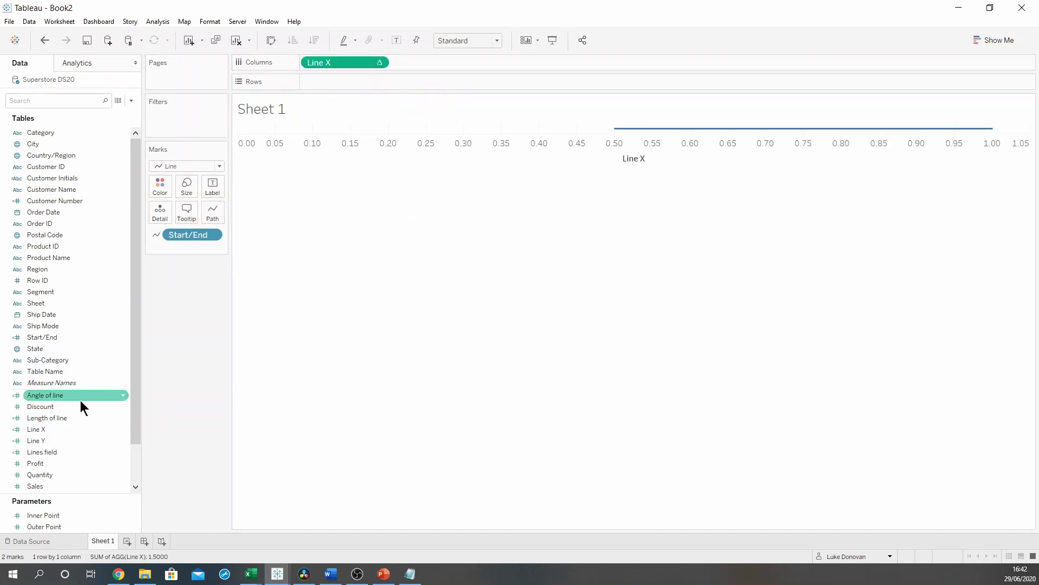
left_click_drag(74, 441, 366, 77)
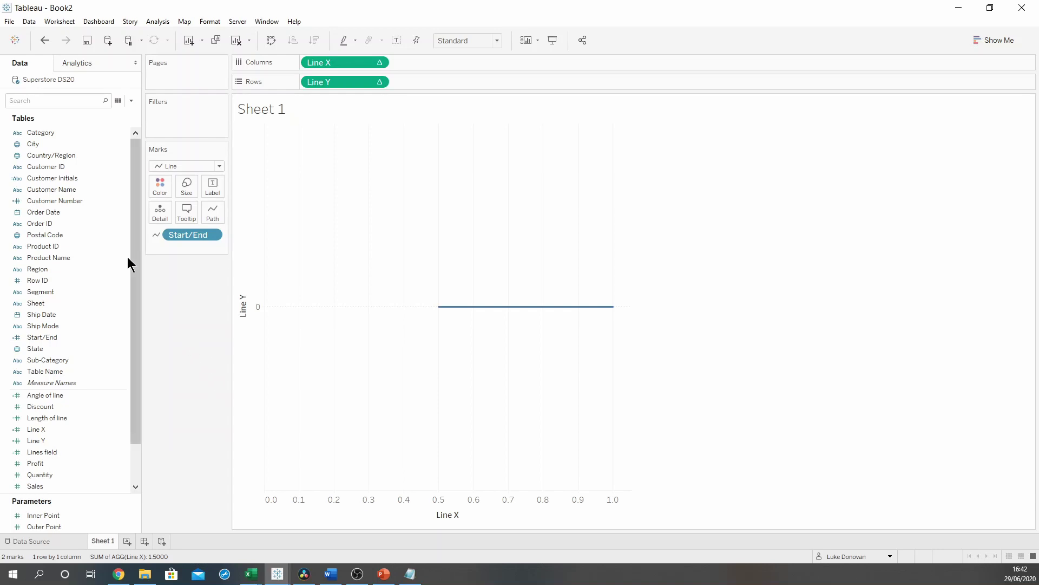
Step: Add Order Date to the Marks card and change it from Year to Day (May 8, 2015), giving 2472 marks
left_click(52, 216)
left_click_drag(52, 216, 155, 219)
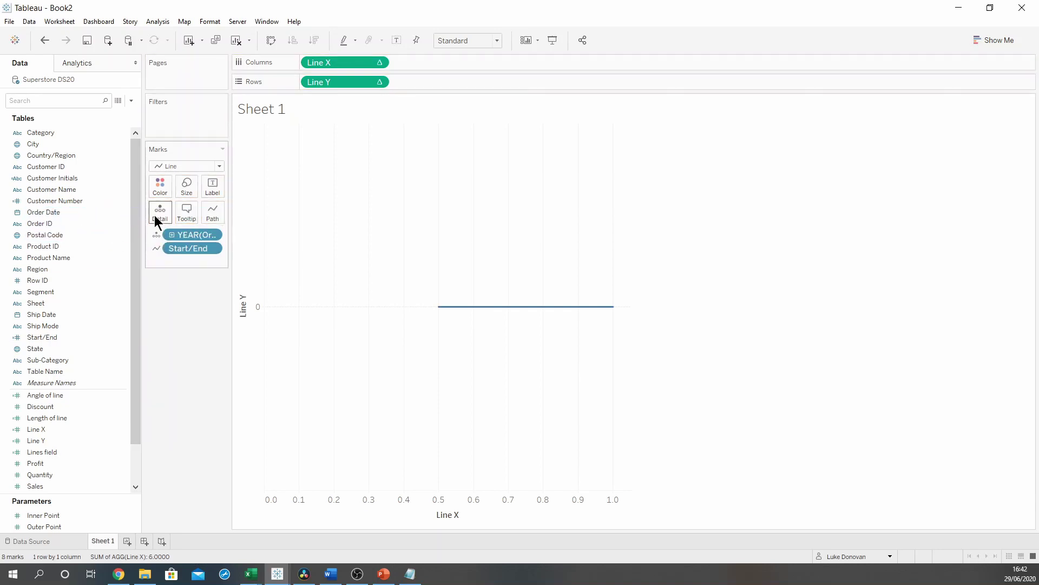
left_click(213, 236)
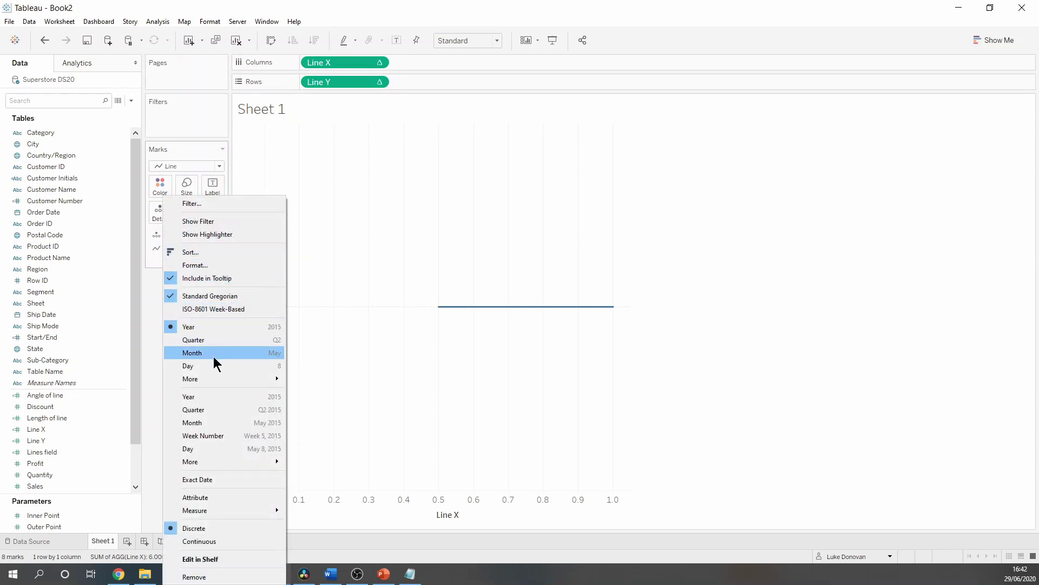
left_click(223, 448)
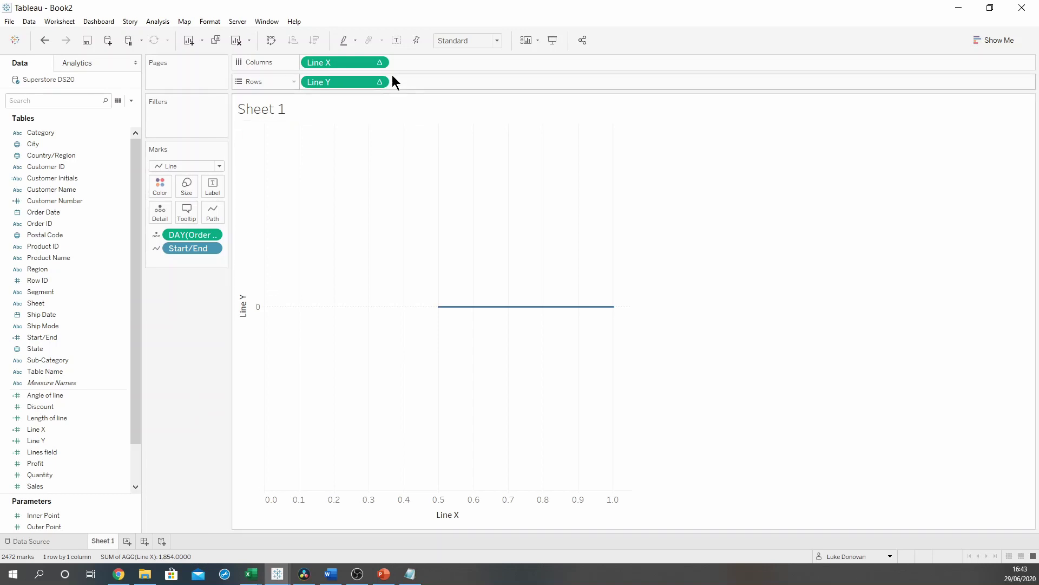
Step: Set both the Line X and Line Y table calculations to compute using Order Date
left_click(379, 62)
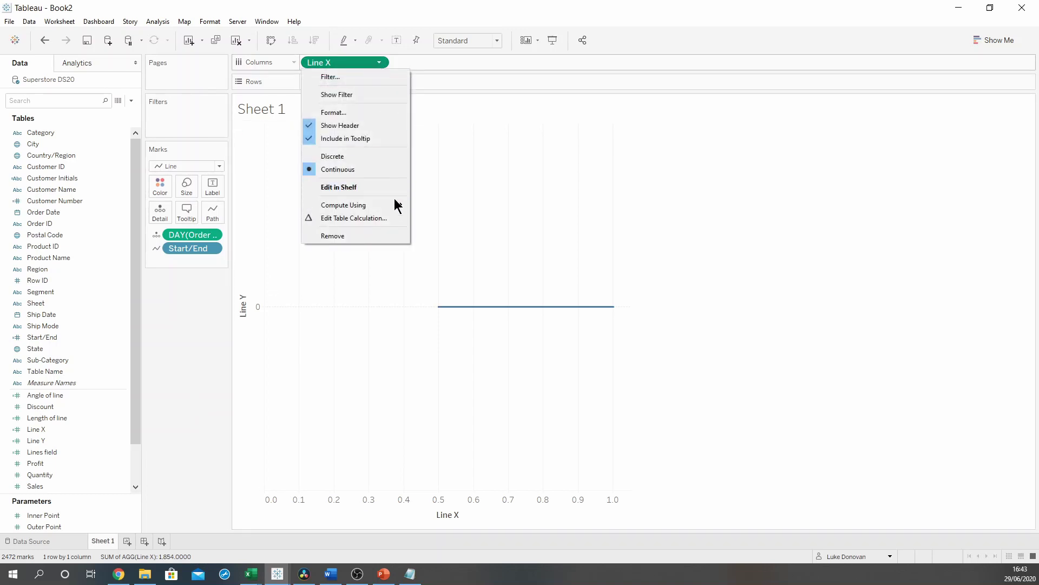
mouse_move(399, 204)
left_click(444, 233)
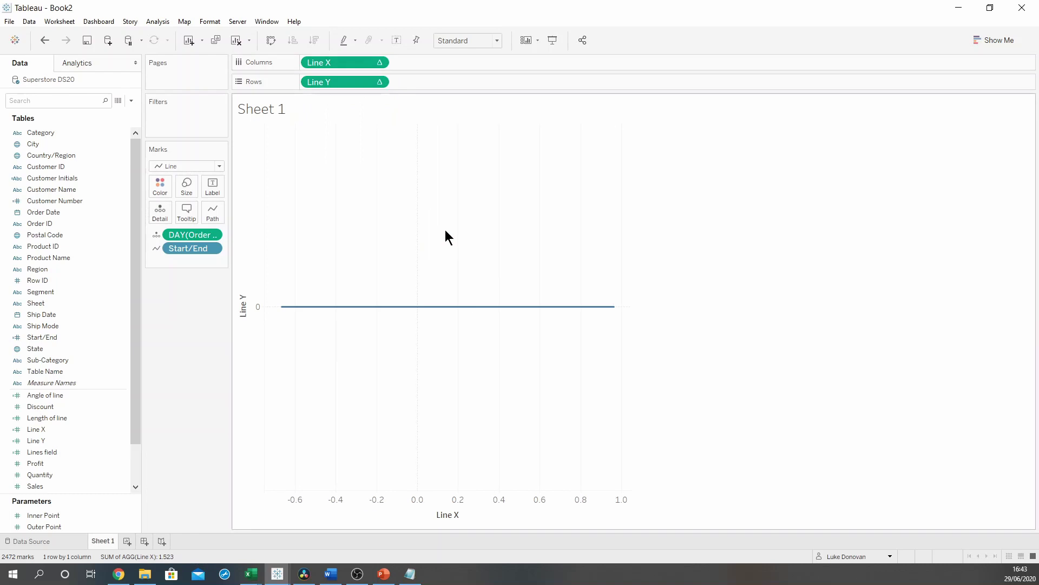
left_click(379, 82)
mouse_move(389, 226)
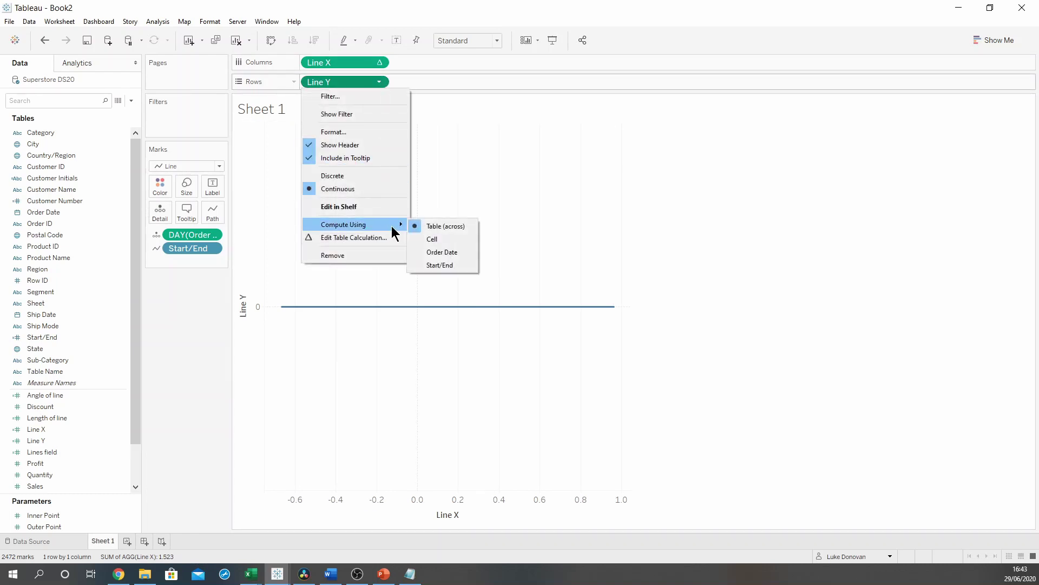
left_click(440, 249)
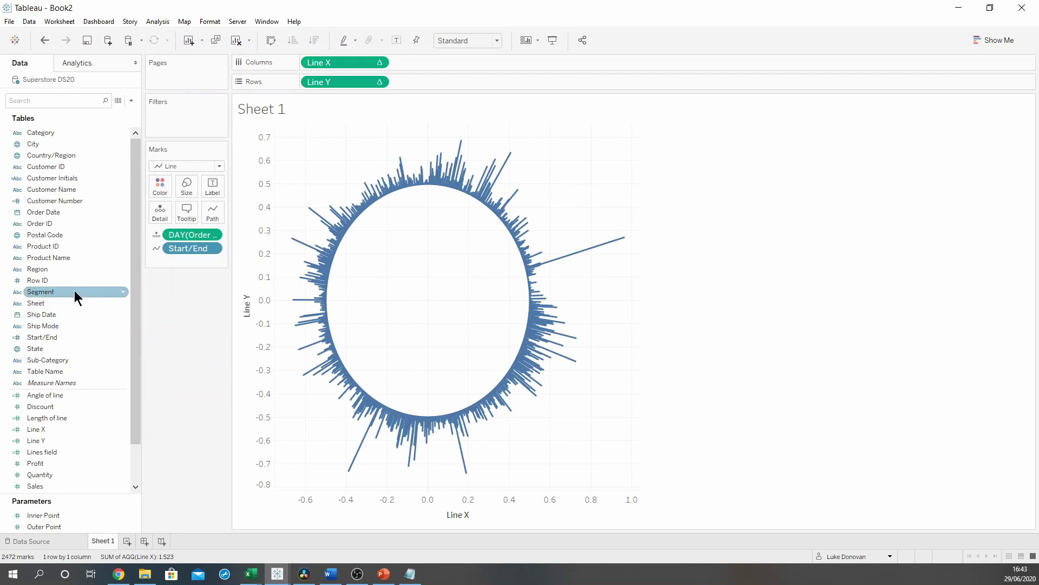
Step: Put Region on Color so the lines show Central, East, South and West colours
left_click_drag(66, 271, 160, 187)
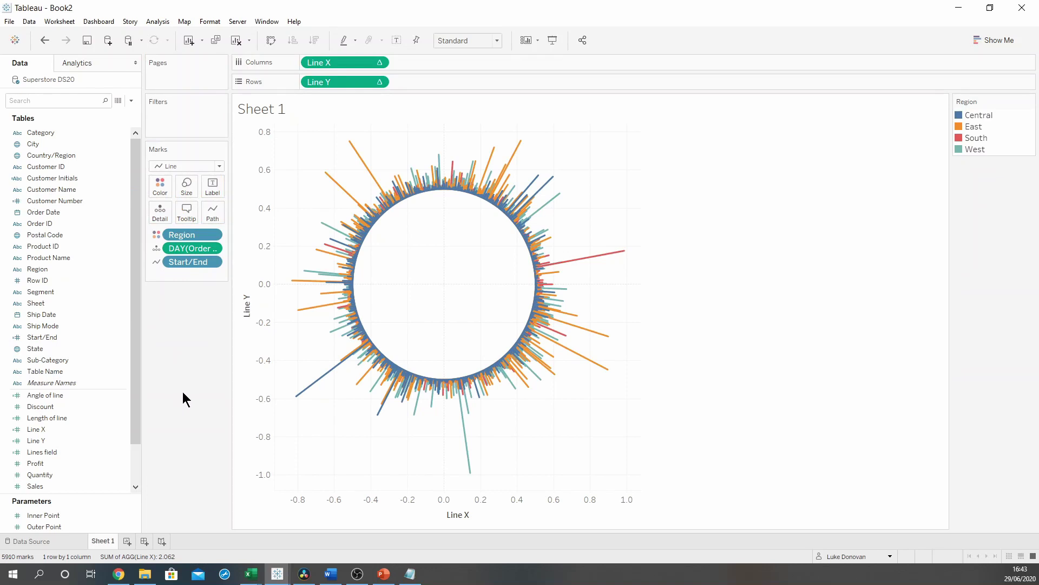
Step: Fix the Line Y axis range from -1 to 1
double_click(262, 330)
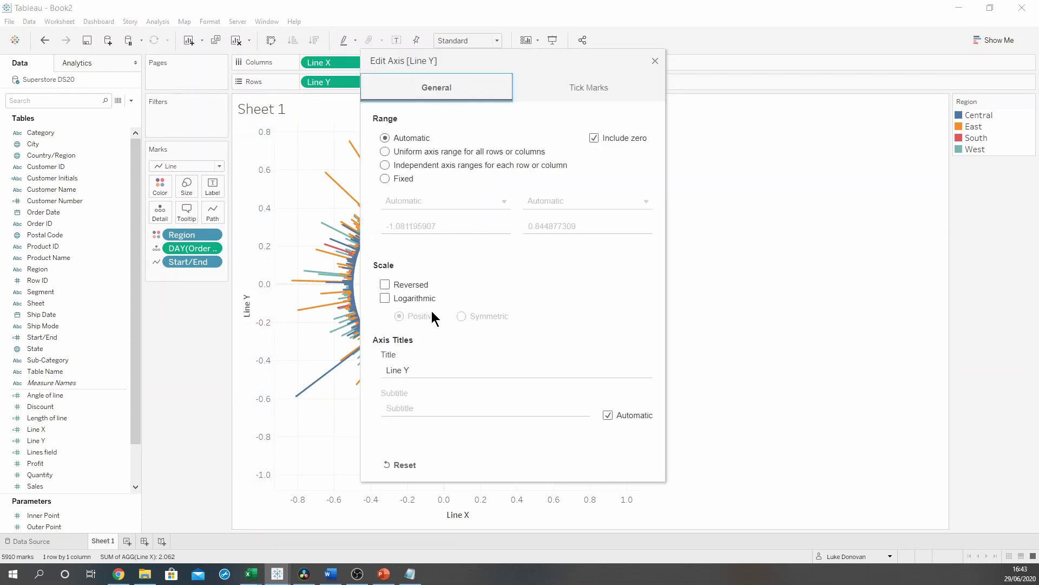
left_click(385, 178)
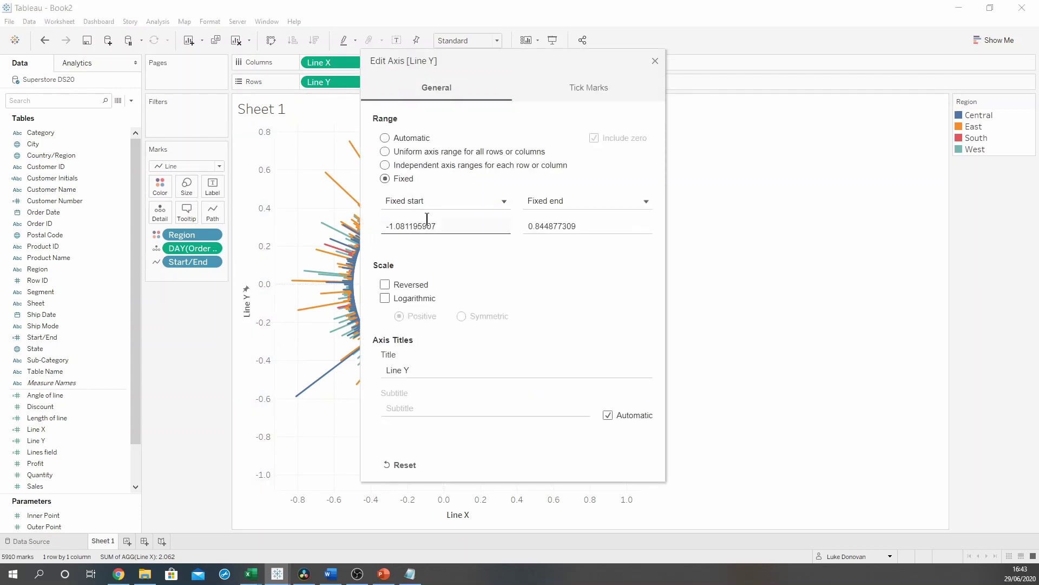
double_click(427, 219)
type("-1")
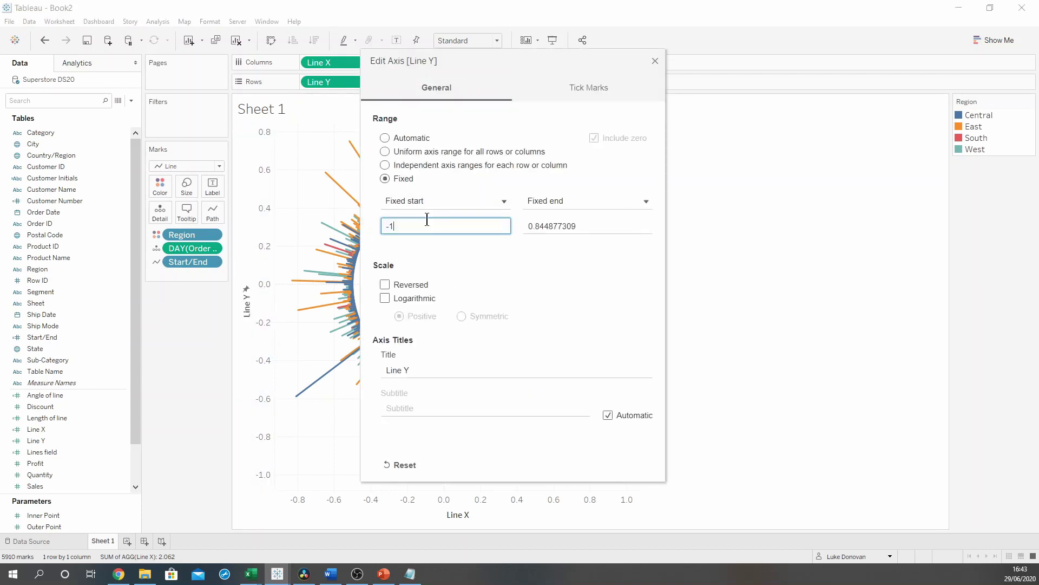
double_click(563, 226)
type("1")
left_click(654, 61)
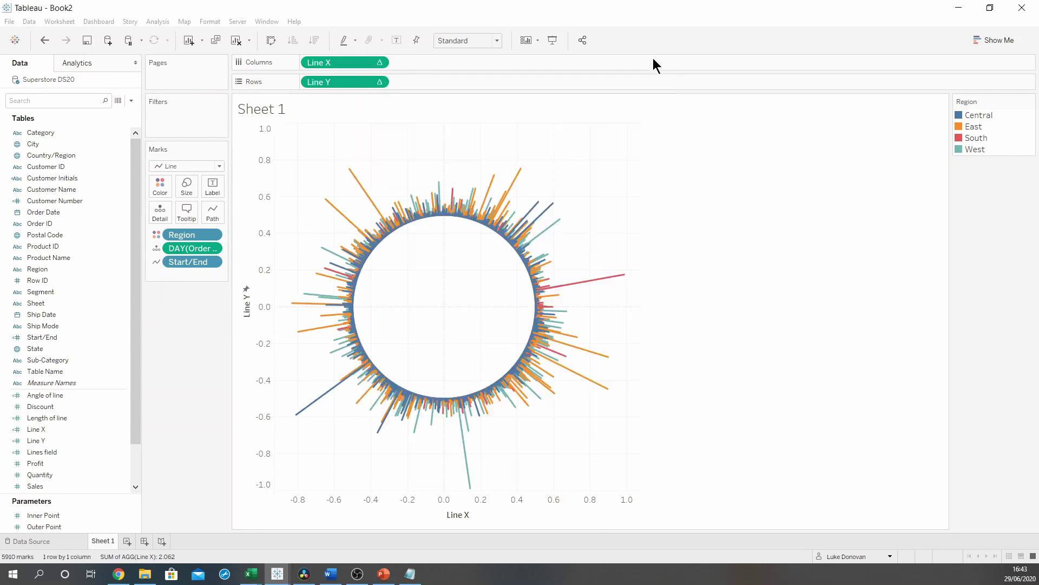
Step: Fix the Line X axis range from -1 to 1
double_click(462, 503)
left_click(404, 180)
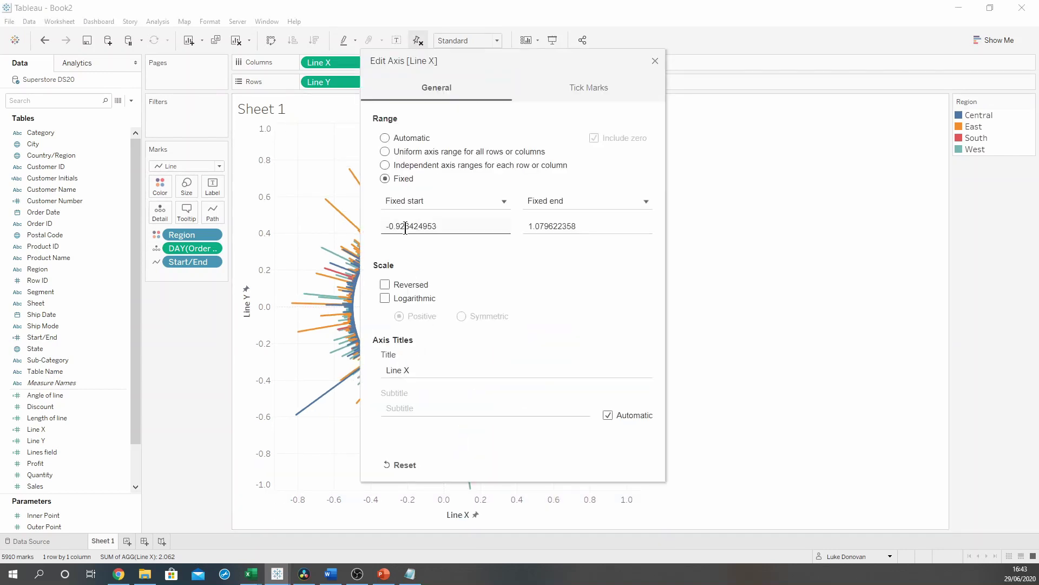
double_click(408, 226)
type("-1")
double_click(575, 226)
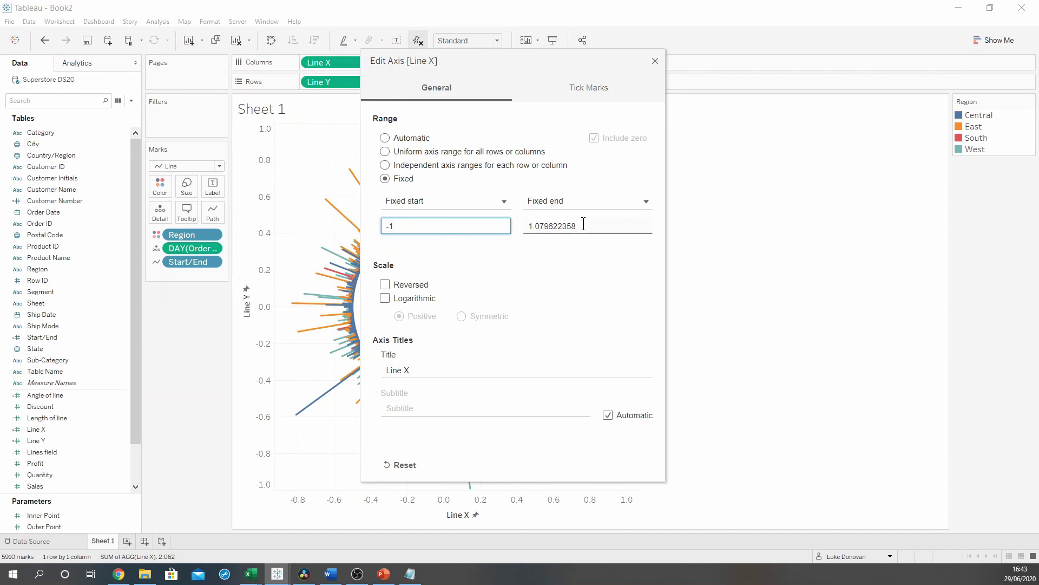
type("1")
left_click(654, 61)
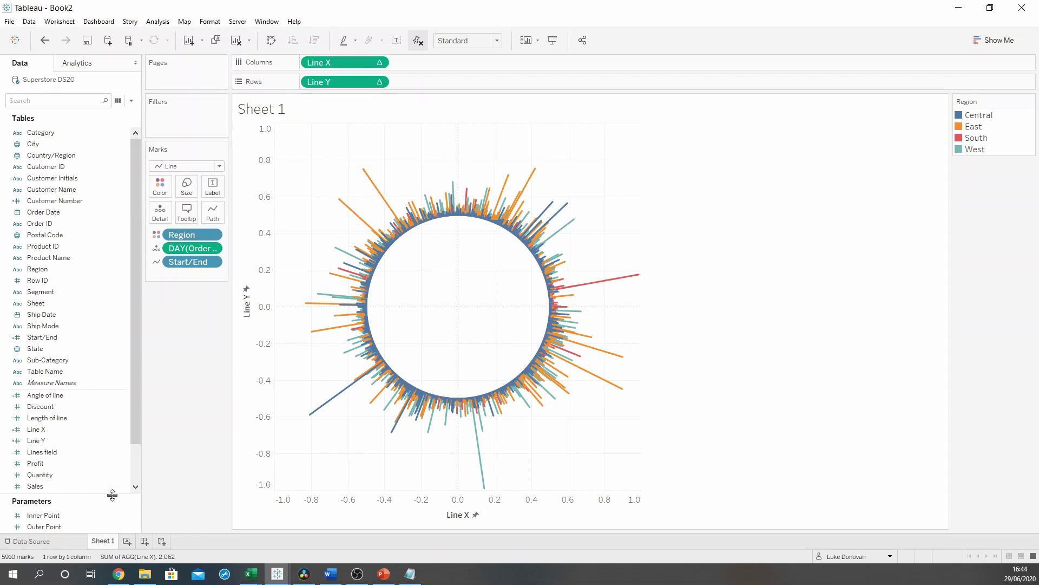
Step: Show the Parameters list and change Inner Point's current value to 0.1
left_click_drag(111, 494, 100, 364)
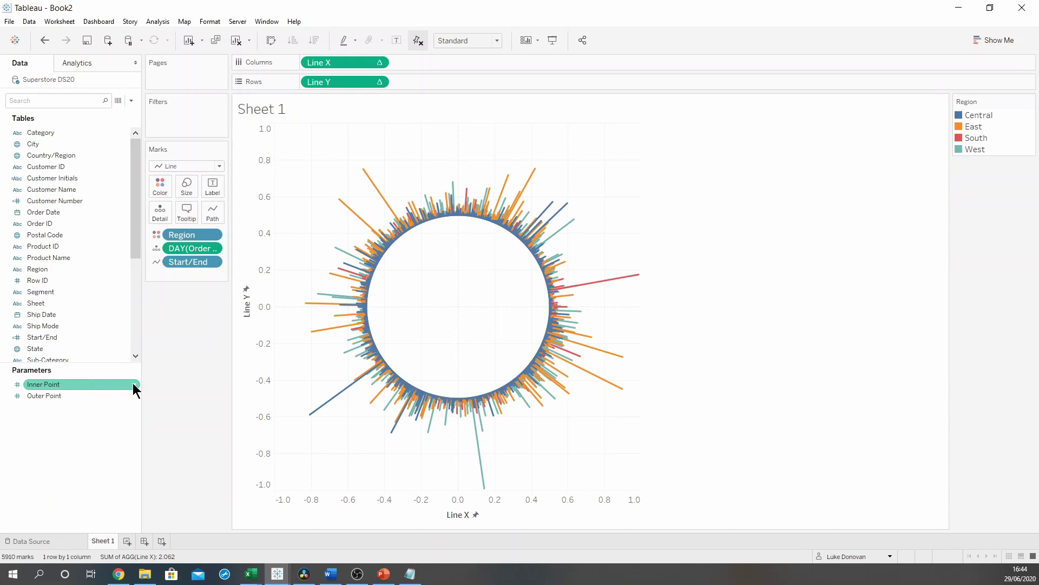
left_click(131, 384)
left_click(176, 238)
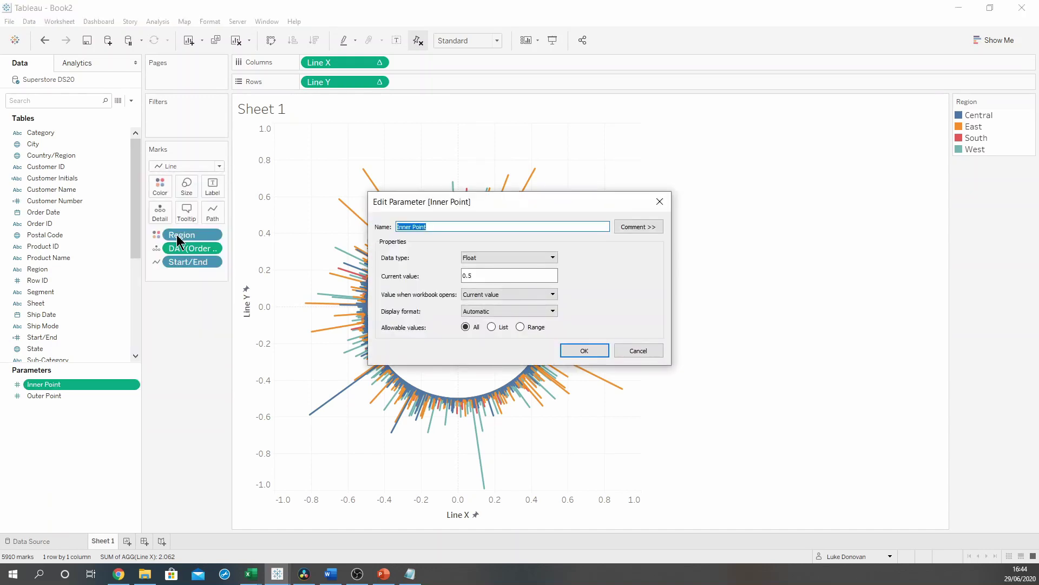
left_click(515, 274)
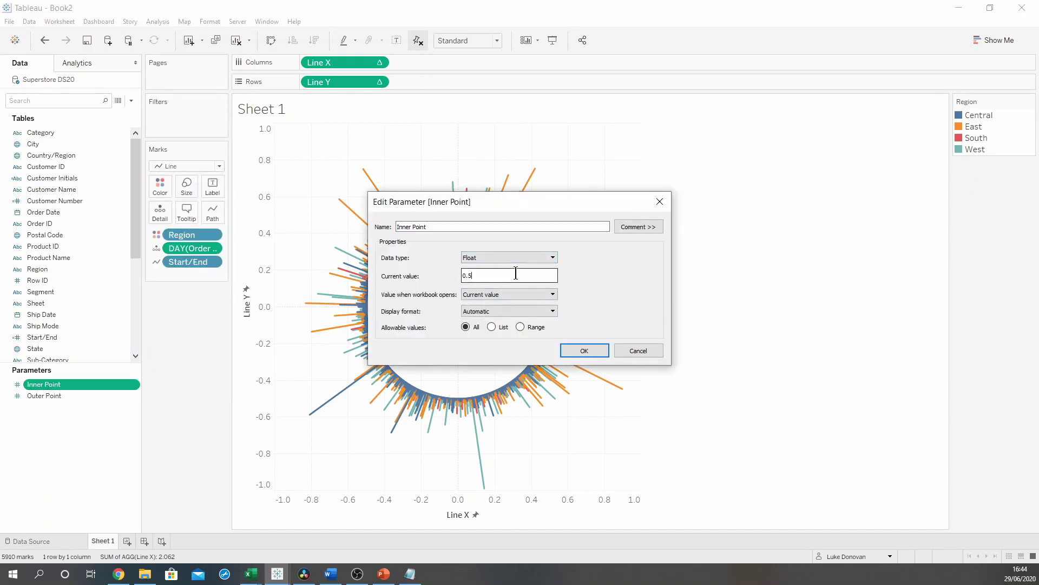
type("1")
key("Return")
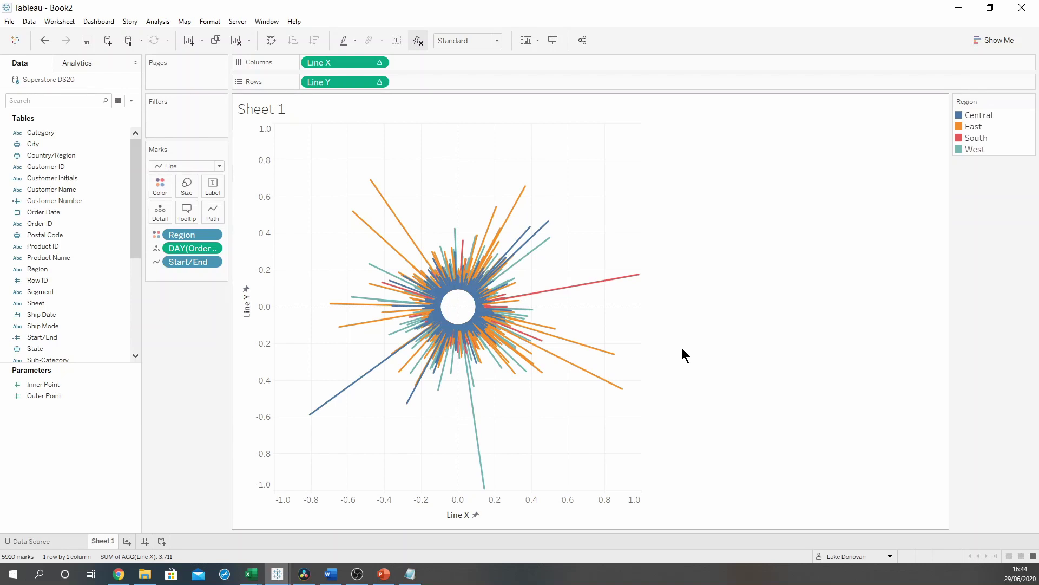
Step: Edit the Inner Point parameter's current value back to 0.5 and confirm
left_click(132, 386)
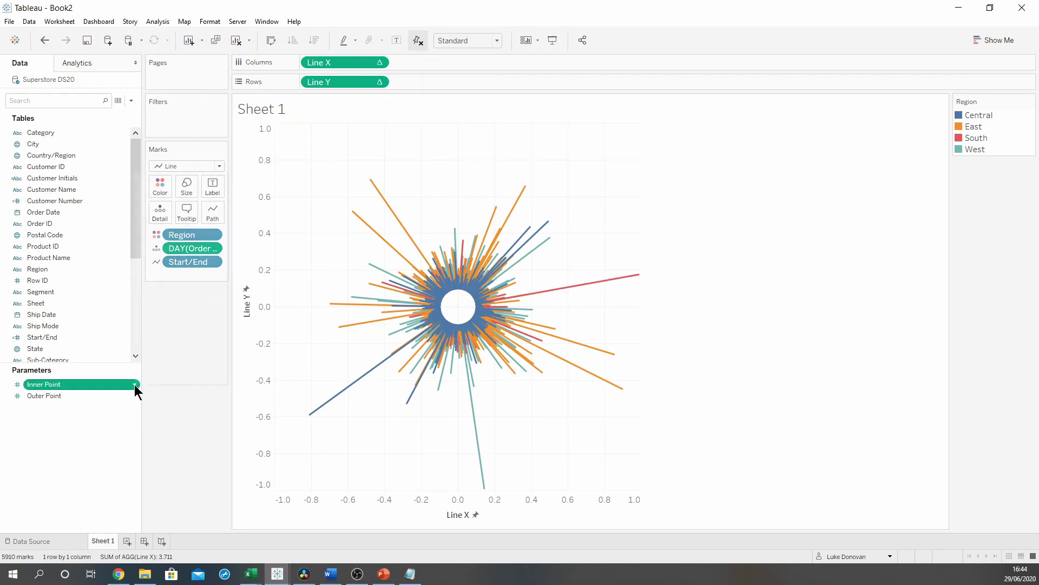
left_click(134, 384)
left_click(181, 239)
left_click(498, 276)
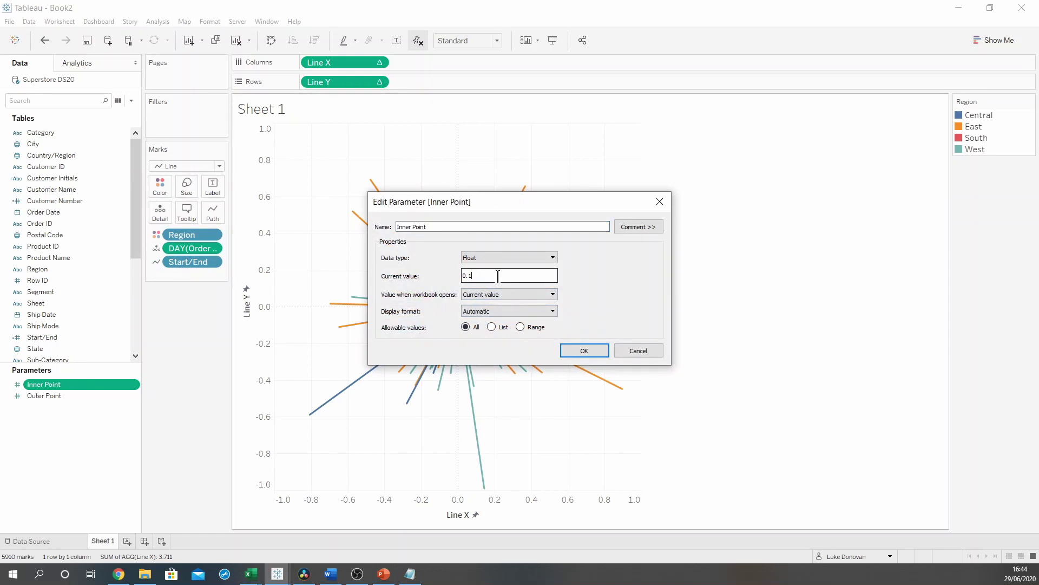
type("0.5")
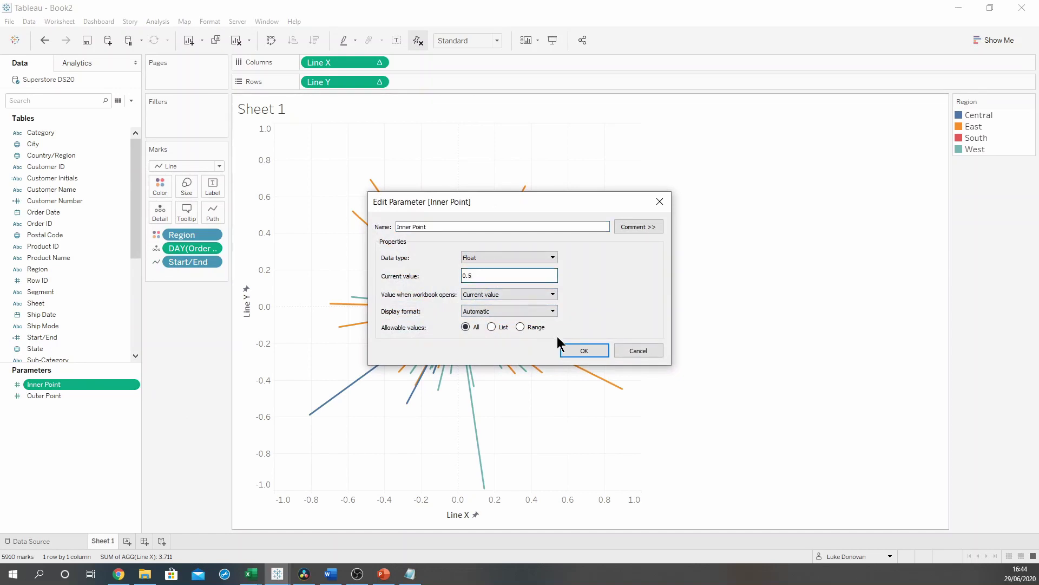
left_click(583, 351)
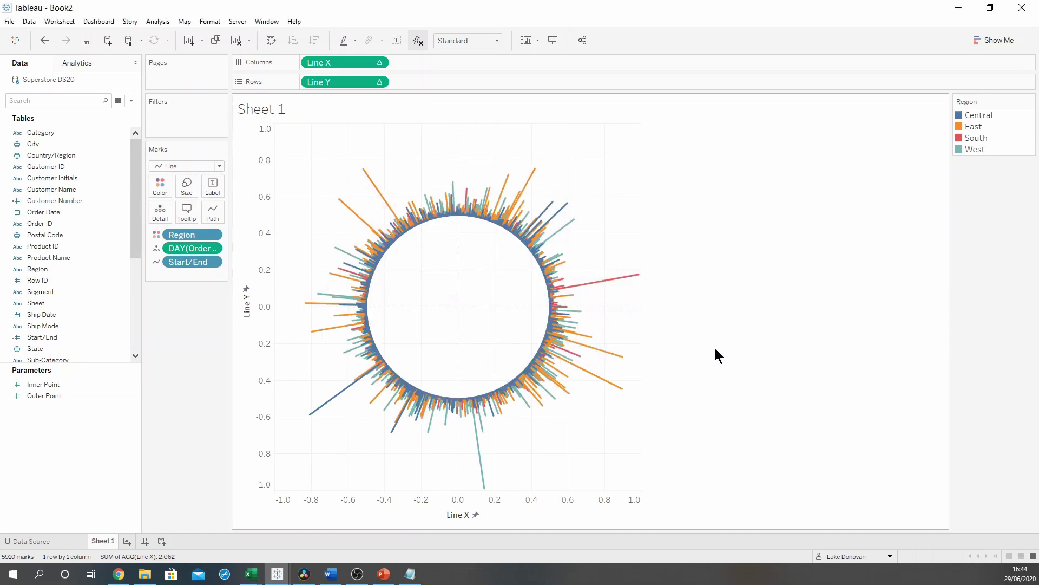